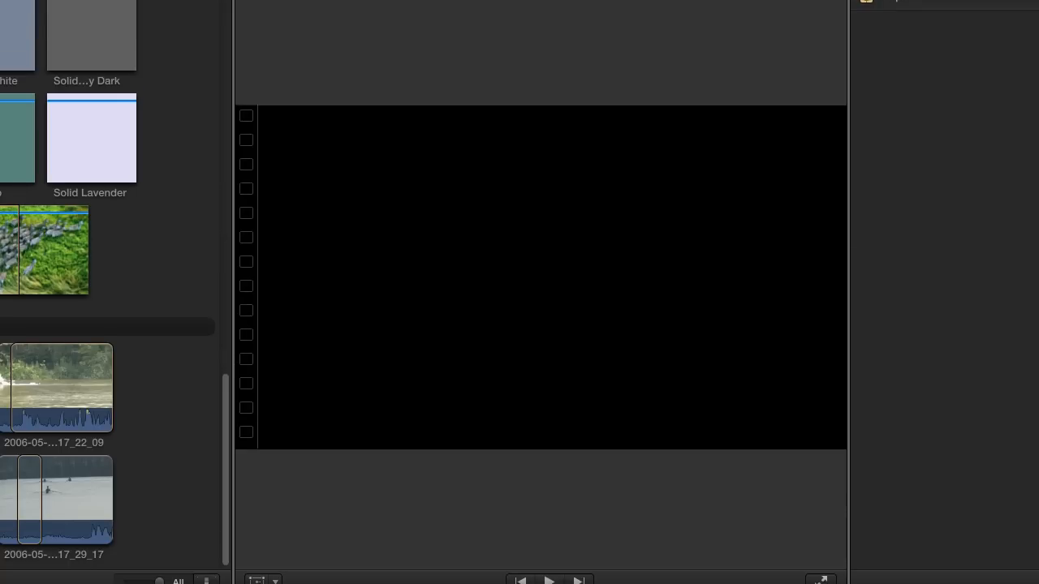
- Play back the marker animation over the rowing footage, stopping once the dotted arc is drawn
key("space")
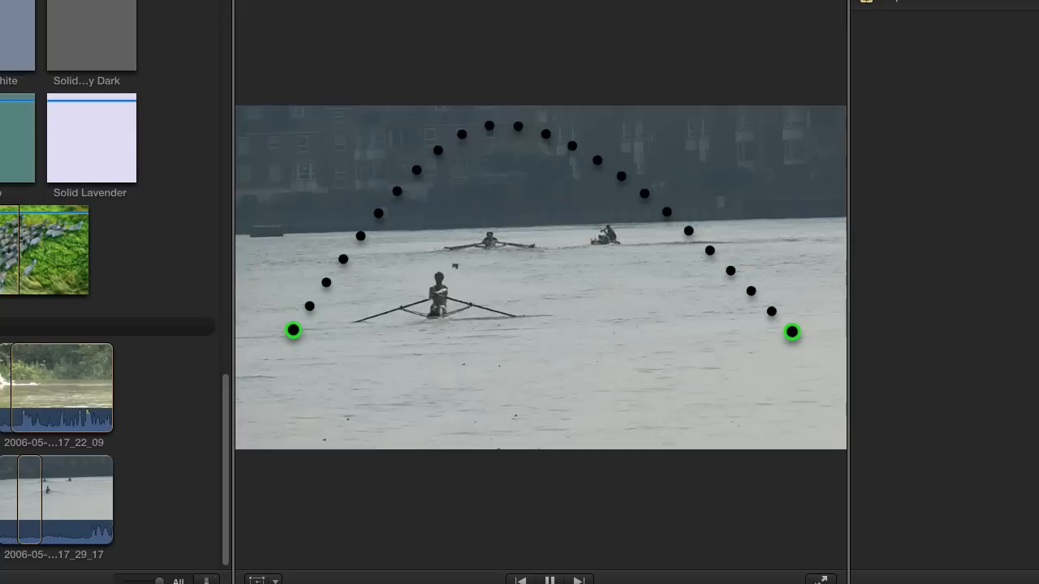
key("space")
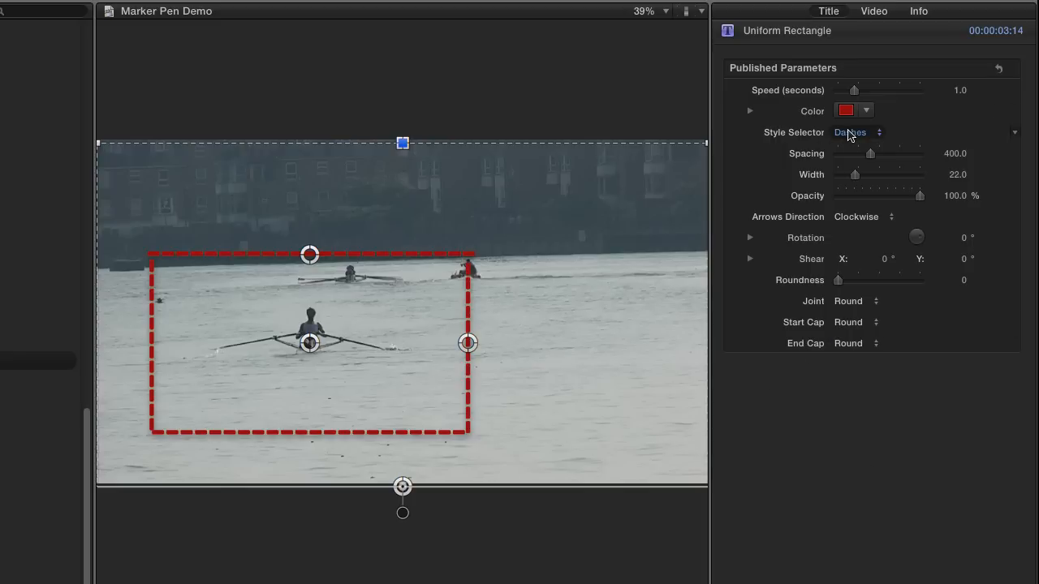
- Try the Solid line style on the uniform rectangle and switch it to Circles
left_click(850, 133)
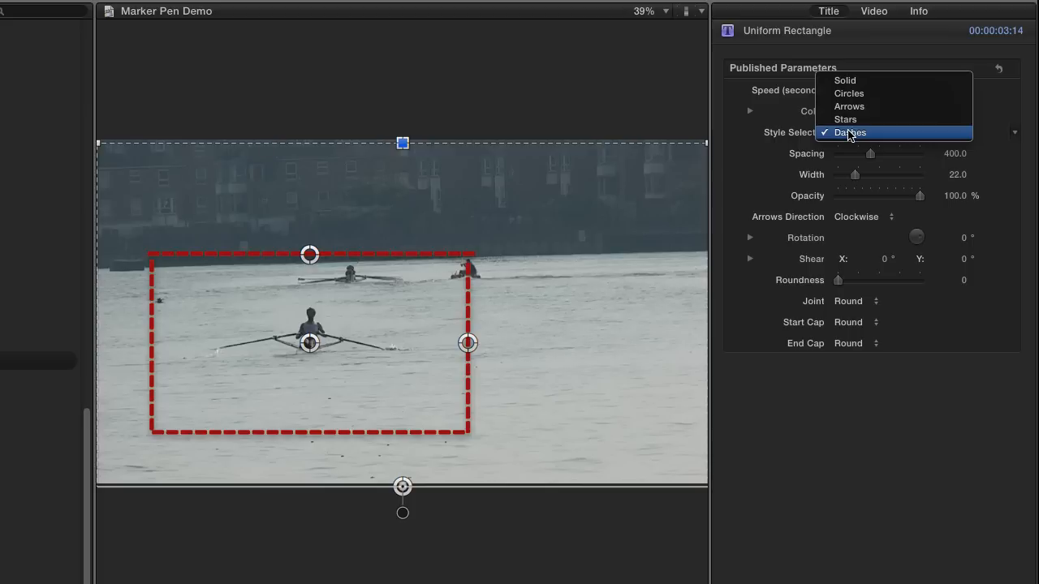
left_click(854, 83)
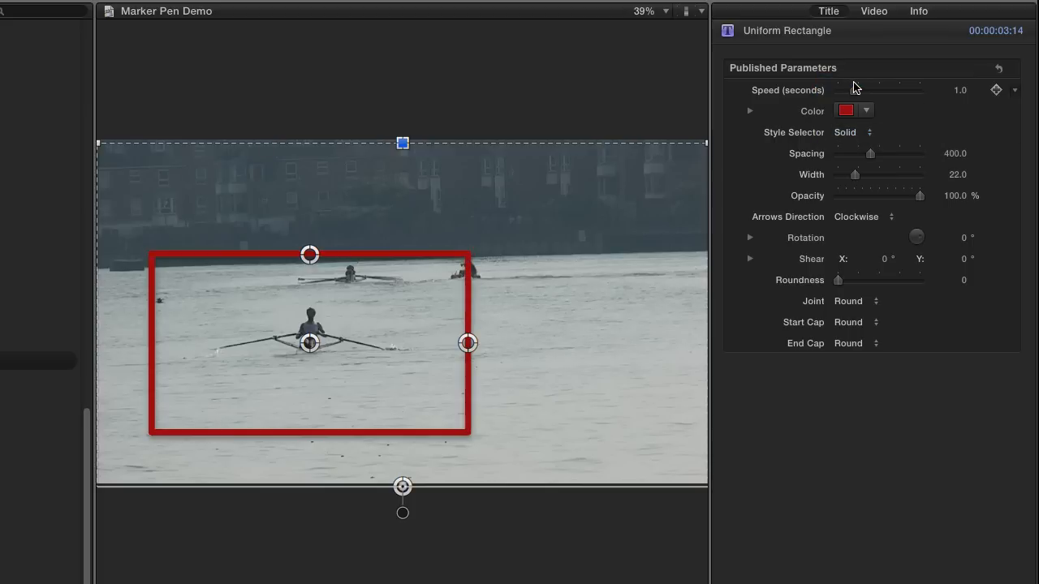
left_click(851, 133)
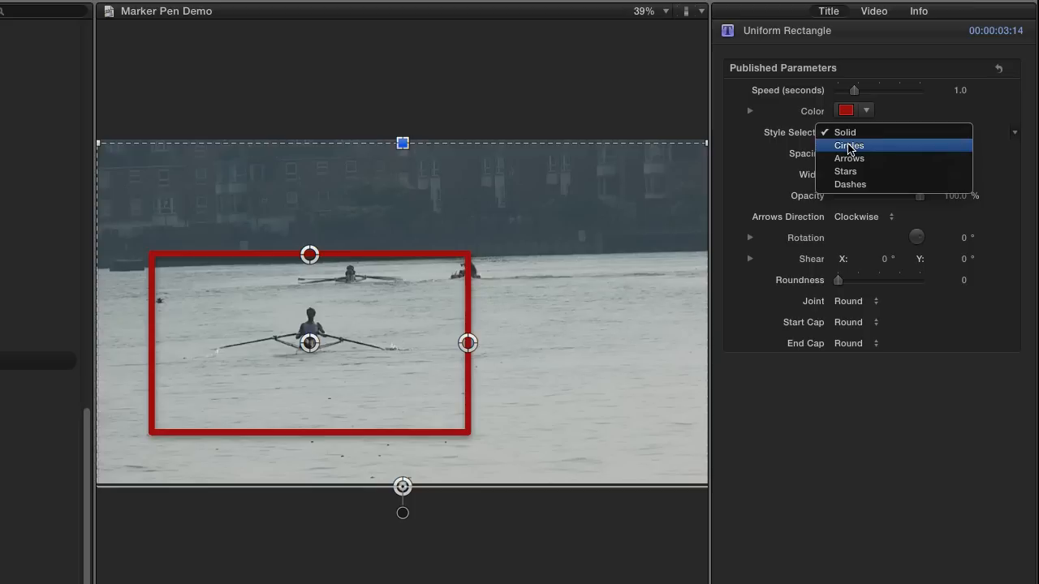
left_click(849, 147)
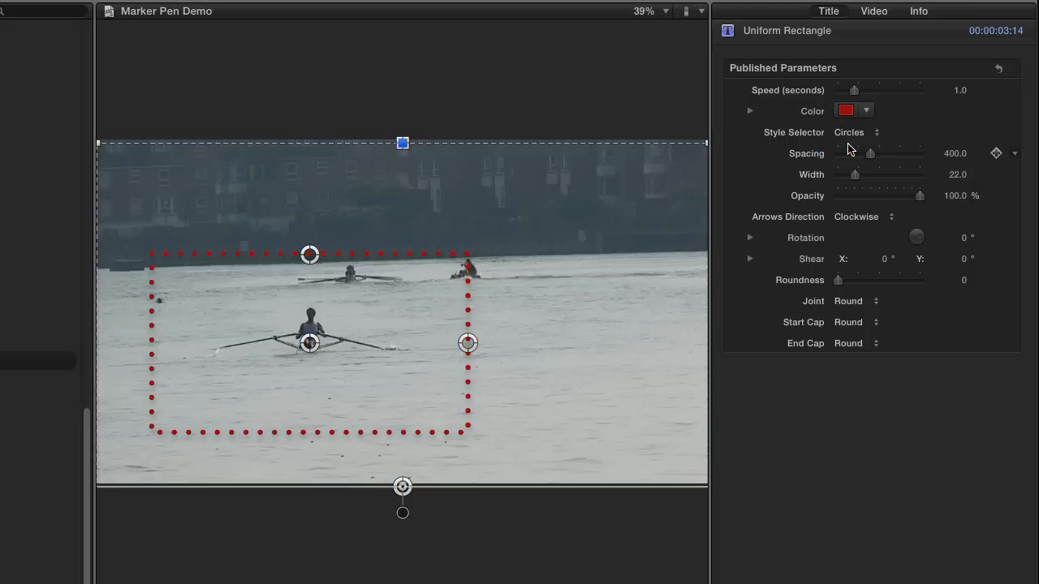
left_click(854, 133)
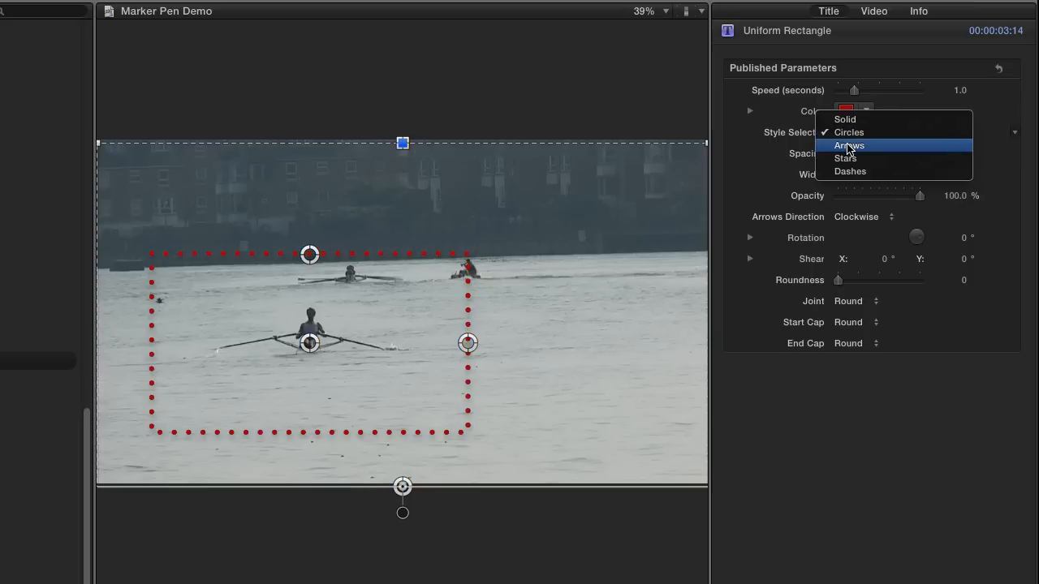
left_click(849, 134)
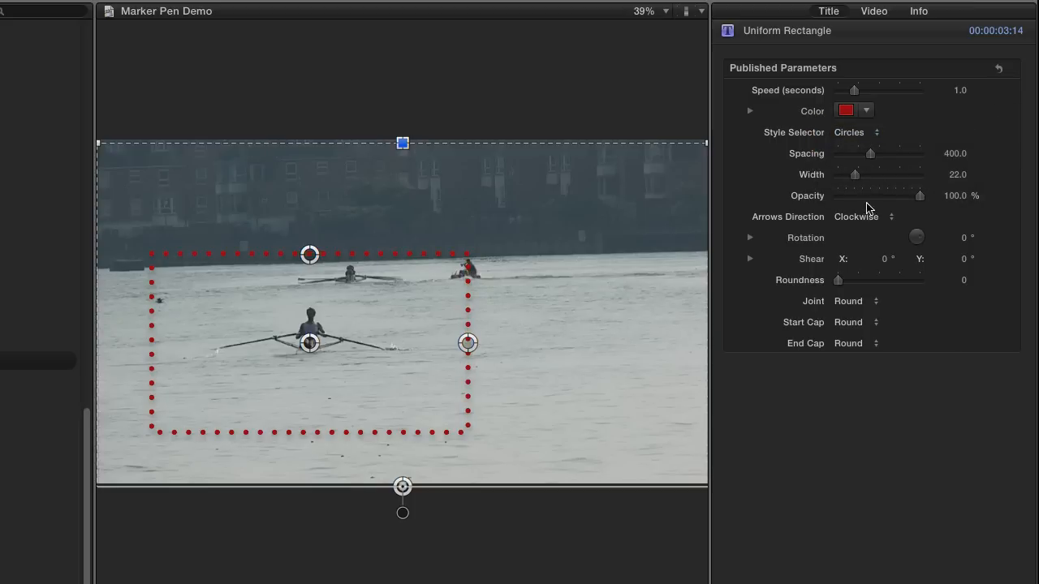
- Set the rectangle's line width to 52 and try the Arrows and Stars styles
left_click_drag(854, 180, 881, 180)
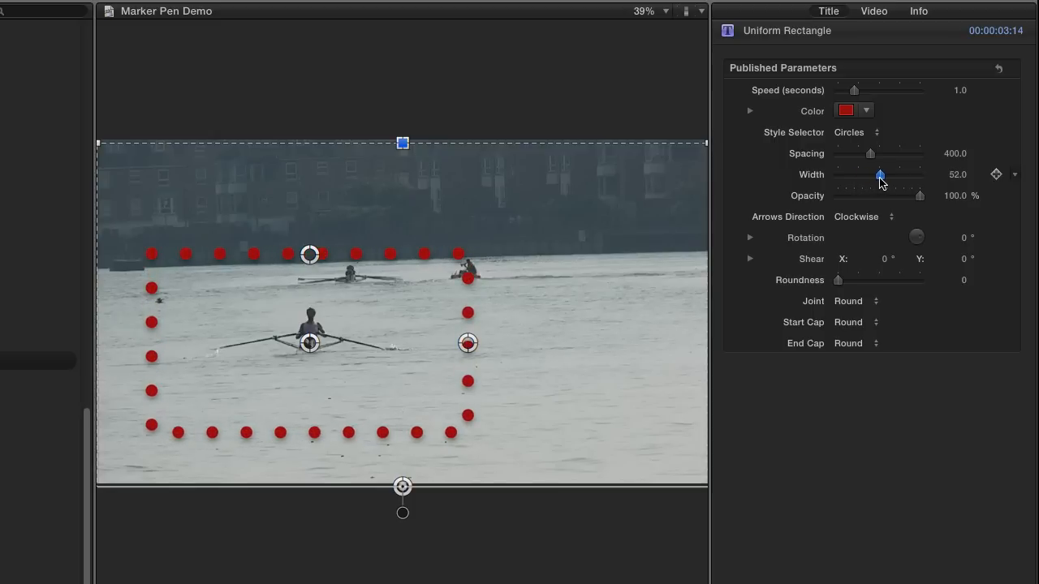
left_click(855, 132)
left_click(853, 146)
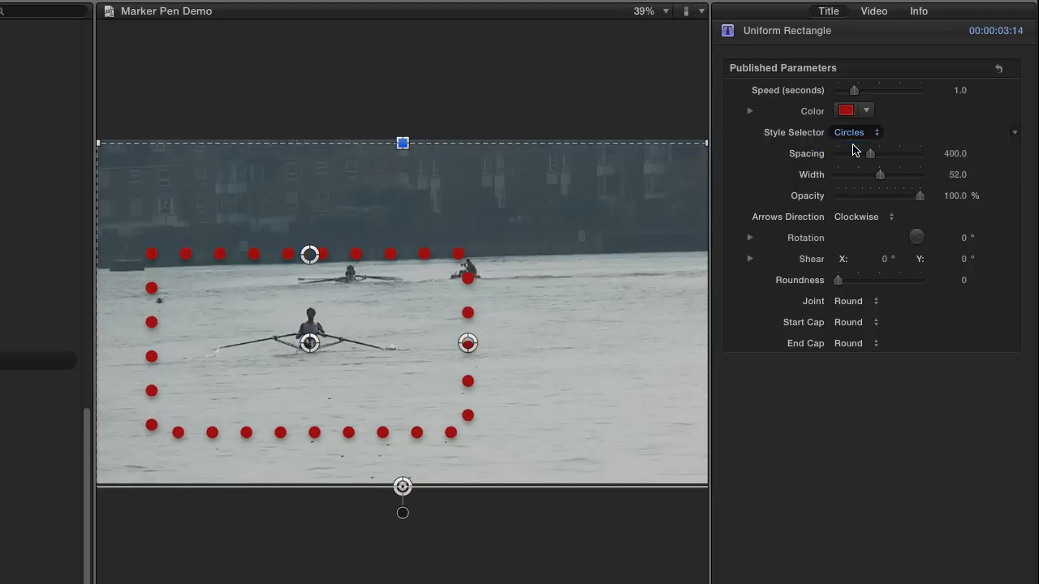
left_click(852, 132)
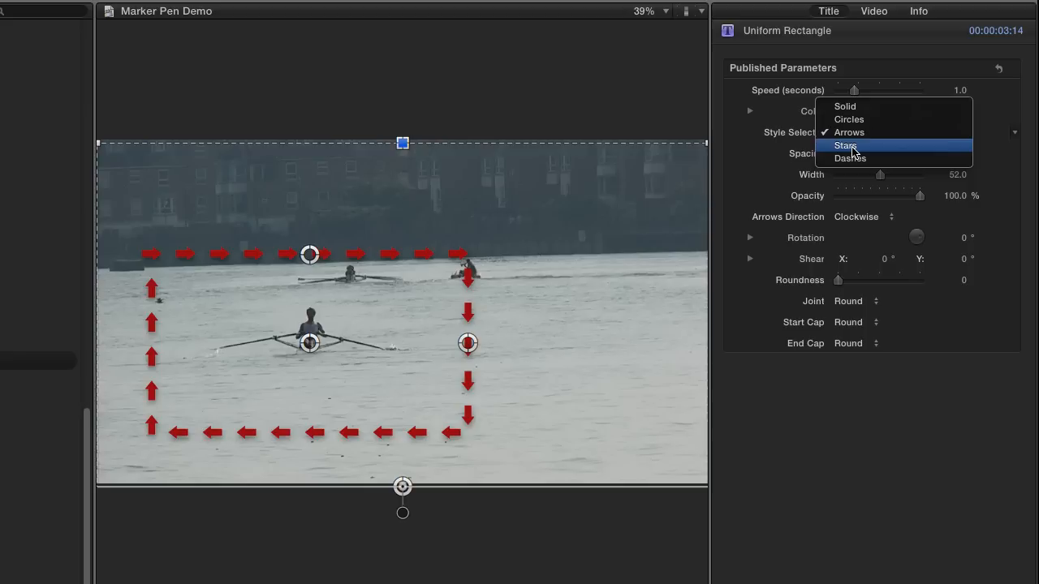
left_click(852, 147)
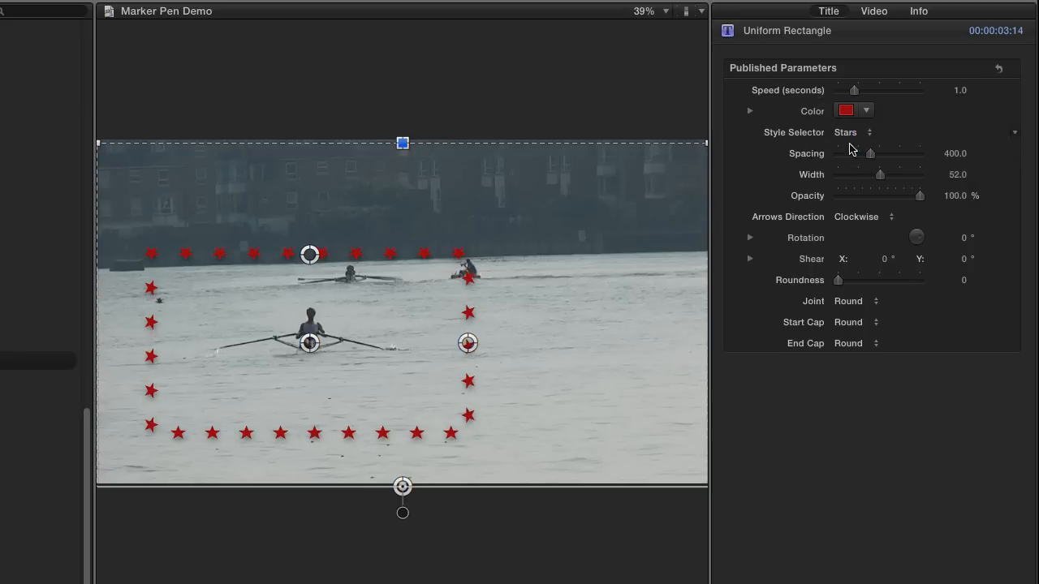
- Try the Dashes style with spacing 688.69 and width 26, and return the rectangle's line style to Solid
left_click(851, 133)
left_click(848, 147)
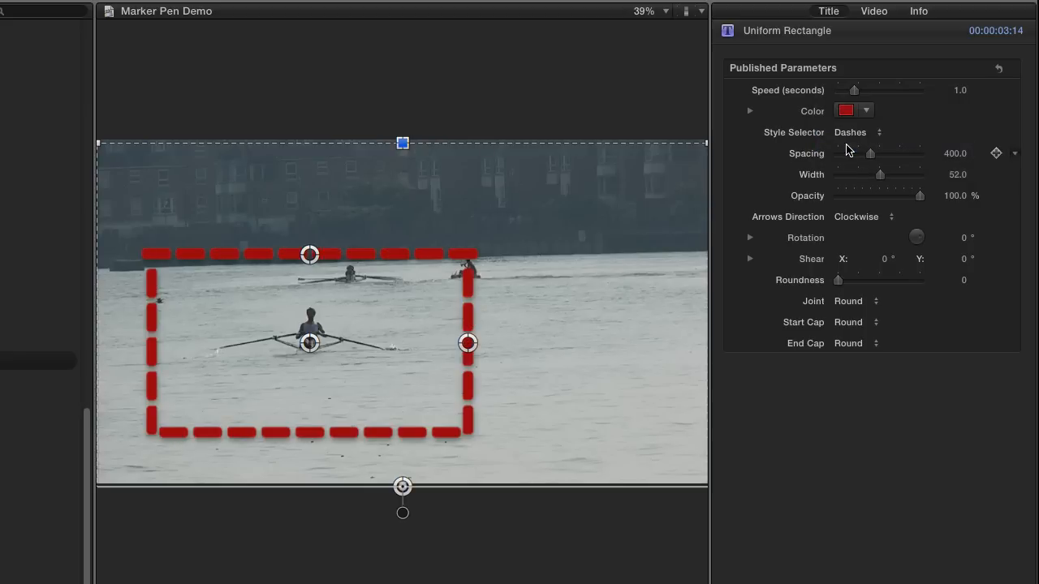
left_click(854, 134)
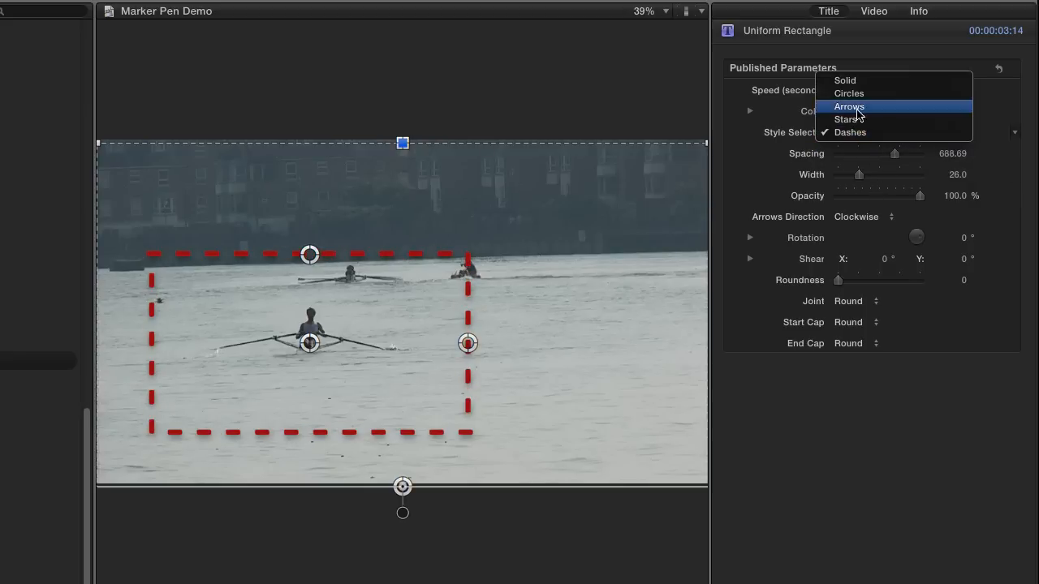
left_click(859, 79)
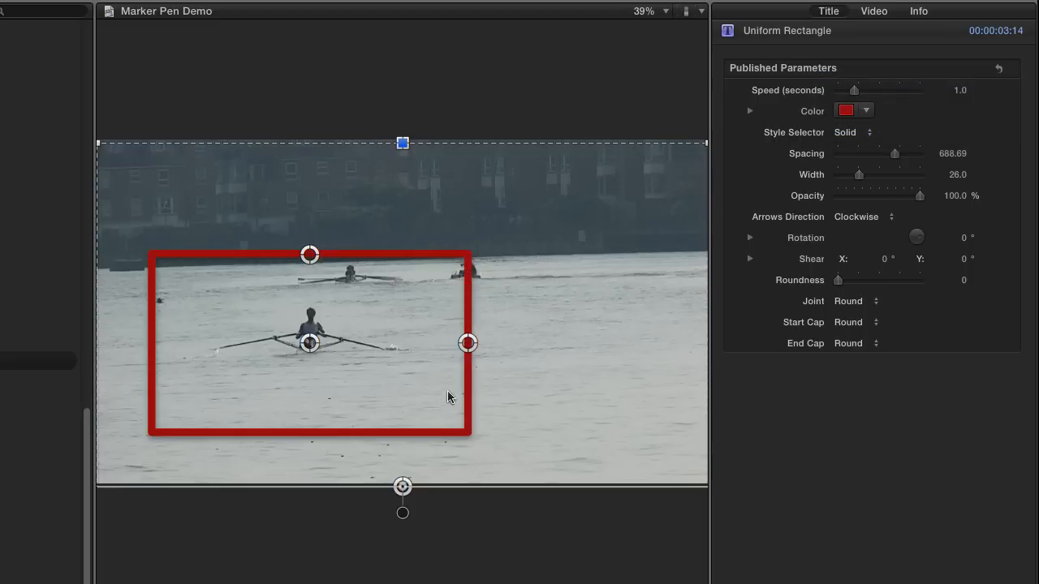
- Make the uniform rectangle around the rower slightly narrower and shorter using its on-screen controls
mouse_move(467, 344)
left_mouse_down()
mouse_move(424, 343)
mouse_move(459, 343)
left_mouse_up()
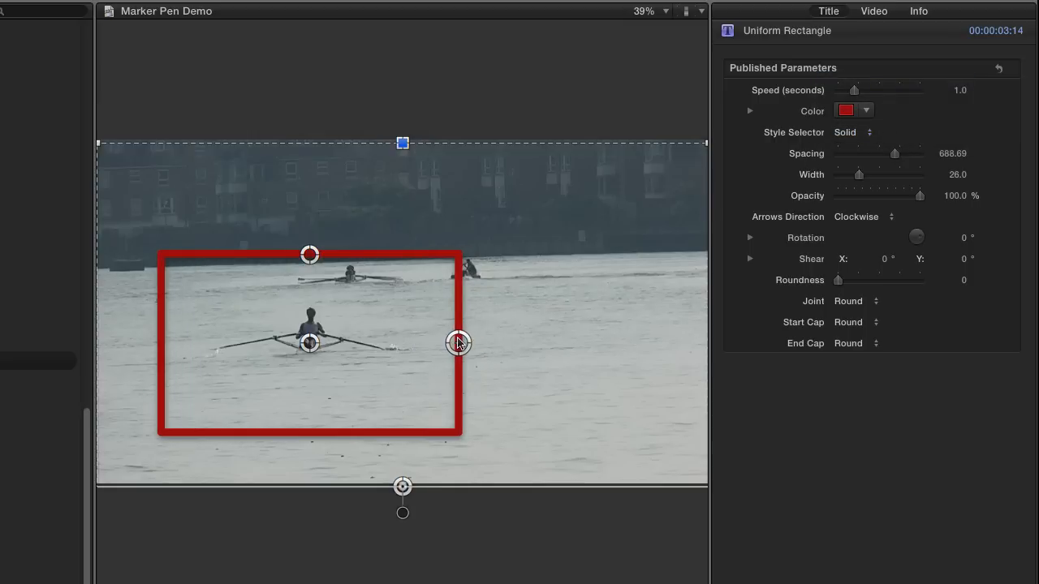
mouse_move(309, 254)
left_mouse_down()
mouse_move(310, 228)
mouse_move(313, 263)
left_mouse_up()
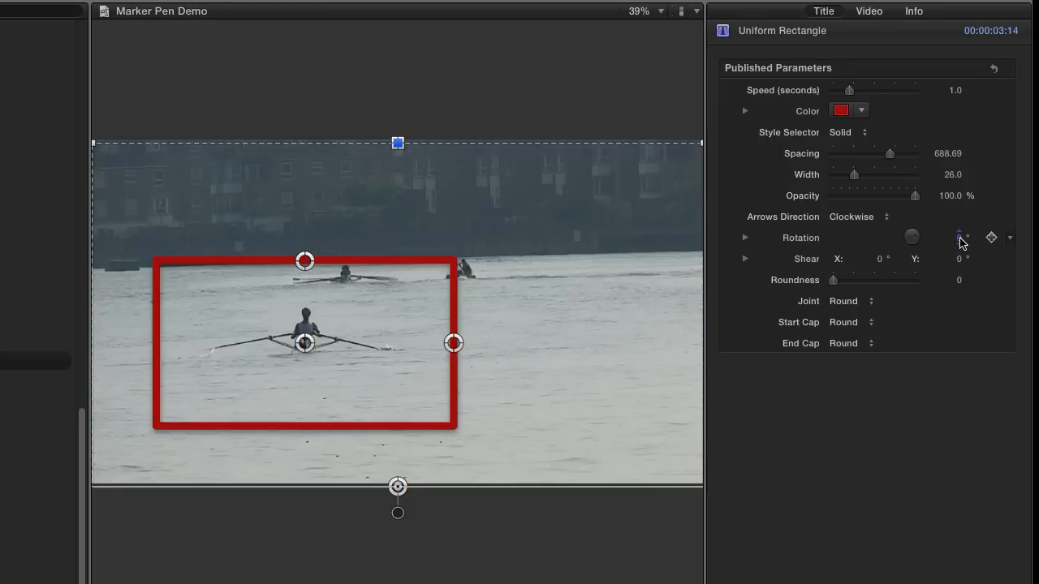
- Try rotating the rectangle and shearing it in X and Y, restoring each value to 0°
left_click_drag(960, 238, 951, 237)
key("super+z")
left_click(882, 258)
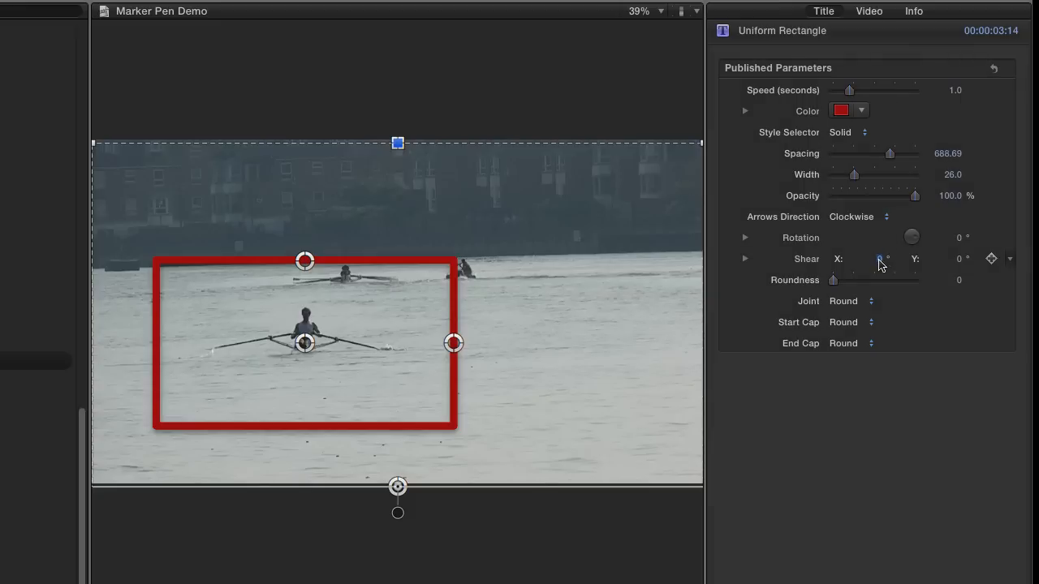
mouse_move(878, 258)
left_mouse_down()
mouse_move(901, 258)
mouse_move(879, 258)
left_mouse_up()
mouse_move(958, 259)
left_mouse_down()
mouse_move(970, 259)
mouse_move(960, 260)
left_mouse_up()
- Round the rectangle's corners with a roundness of 31 and play on from there
left_click_drag(835, 281, 891, 285)
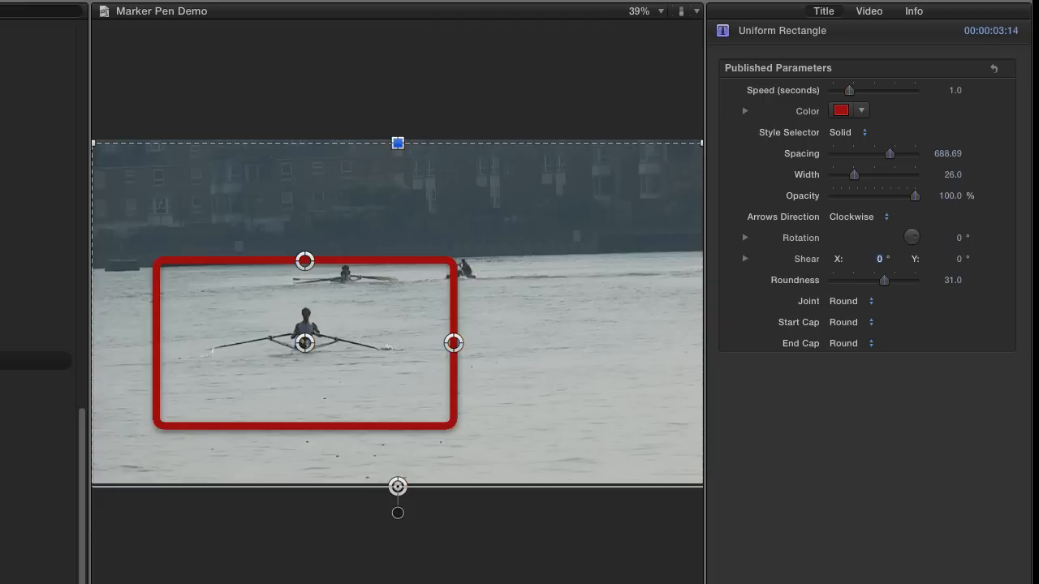
key("space")
- Go to the 4 point Rectangle title and pull its four corners outward around the rower
left_click(354, 582)
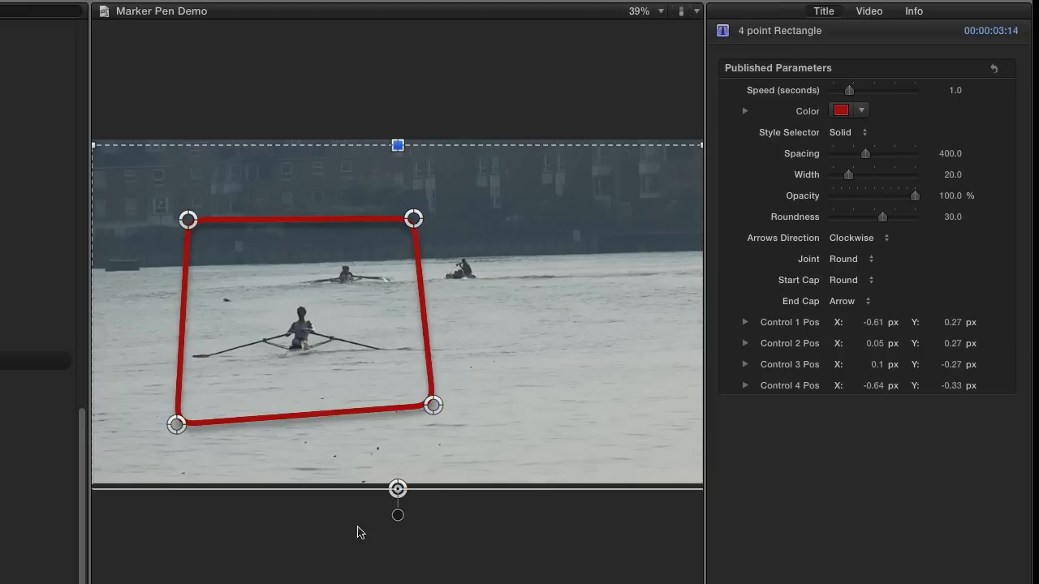
mouse_move(419, 414)
left_mouse_down()
mouse_move(437, 380)
mouse_move(427, 413)
left_mouse_up()
left_click(194, 224)
left_click_drag(195, 222, 172, 239)
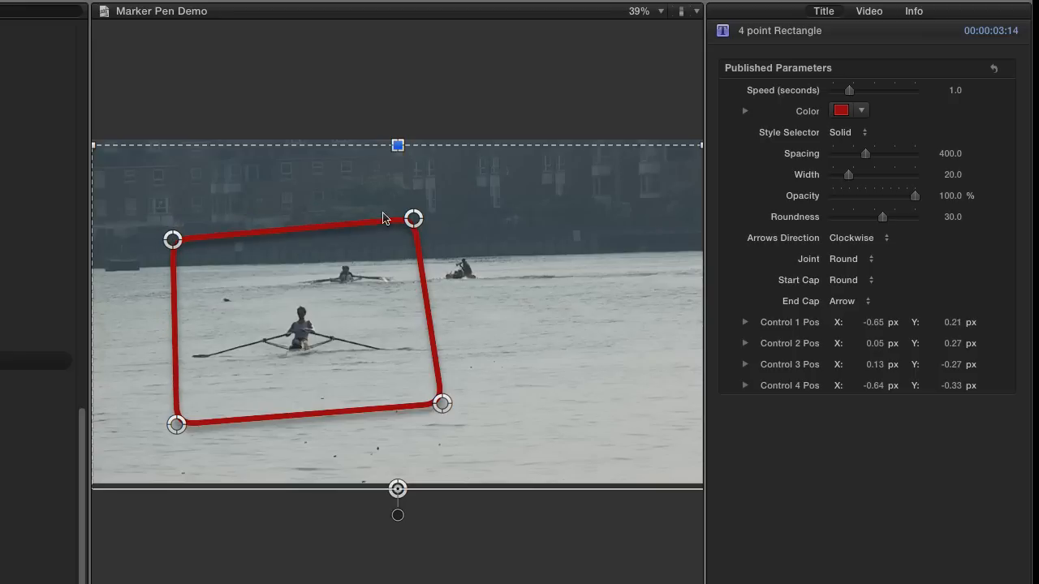
left_click_drag(413, 219, 429, 192)
left_click_drag(176, 424, 158, 439)
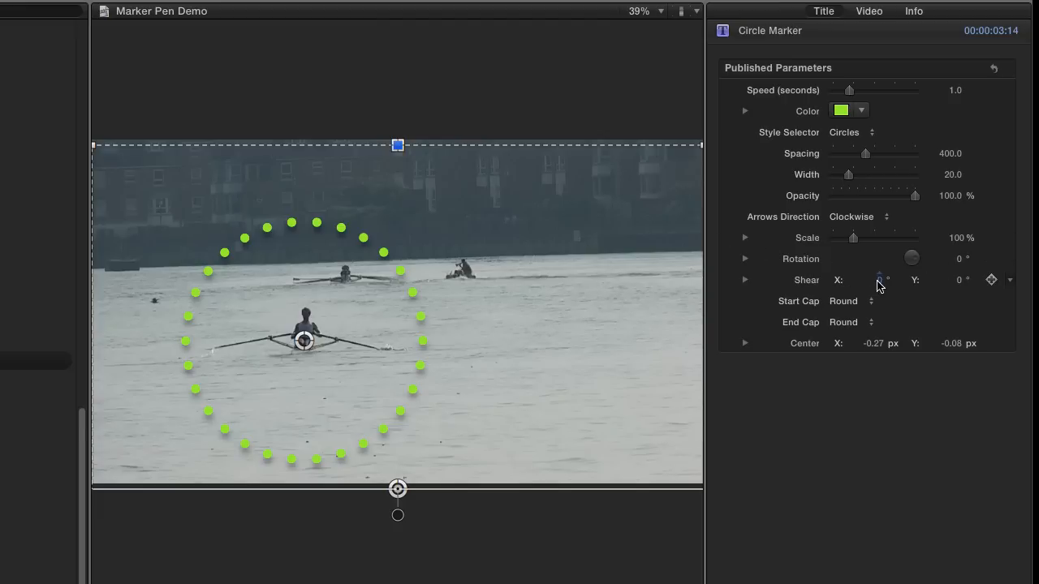
- Try an X shear of -7° on the circle marker, undo it, and slightly increase the marker's scale
left_click_drag(876, 284, 875, 279)
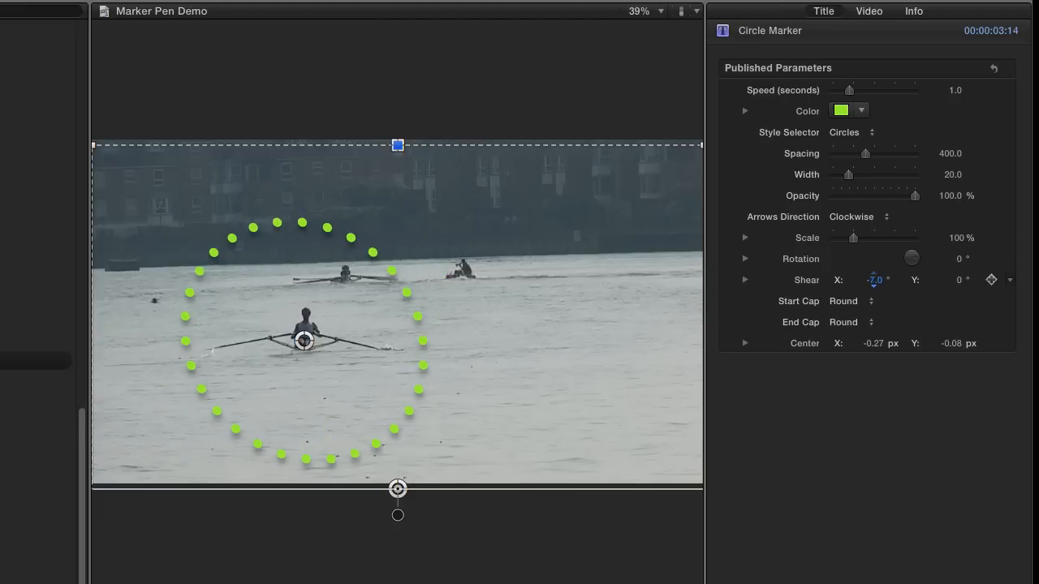
key("super+z")
mouse_move(854, 239)
left_mouse_down()
mouse_move(844, 242)
mouse_move(857, 239)
left_mouse_up()
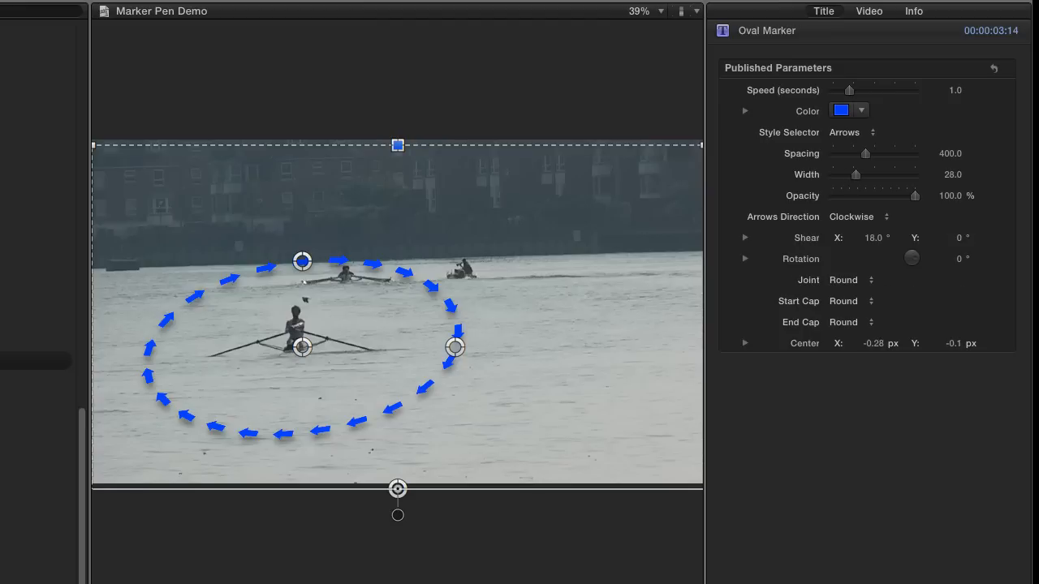
- Set the oval marker's X shear to 0° and increase its animation speed value
left_click(873, 238)
type("0")
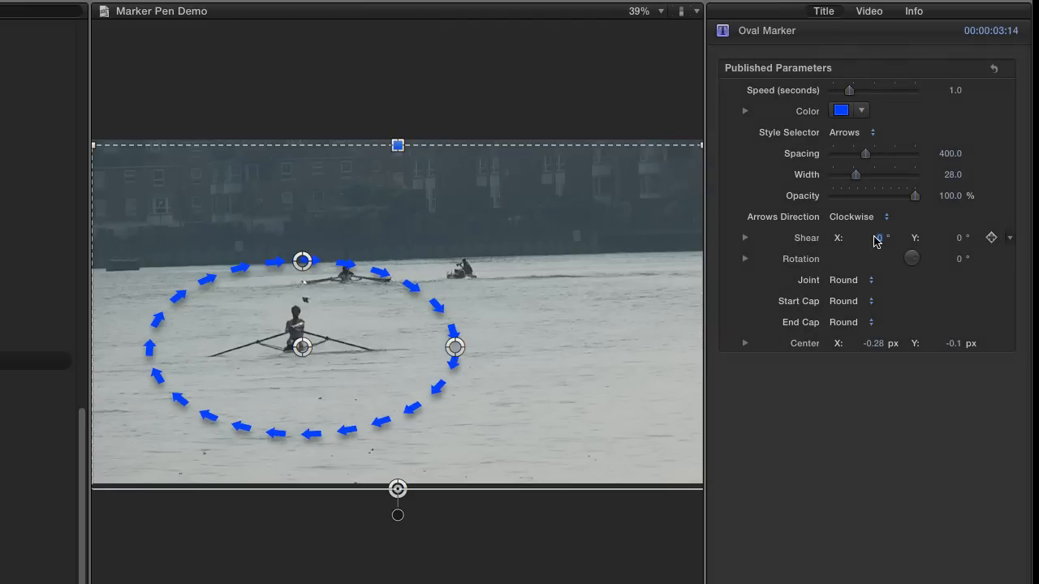
key("Return")
key("l")
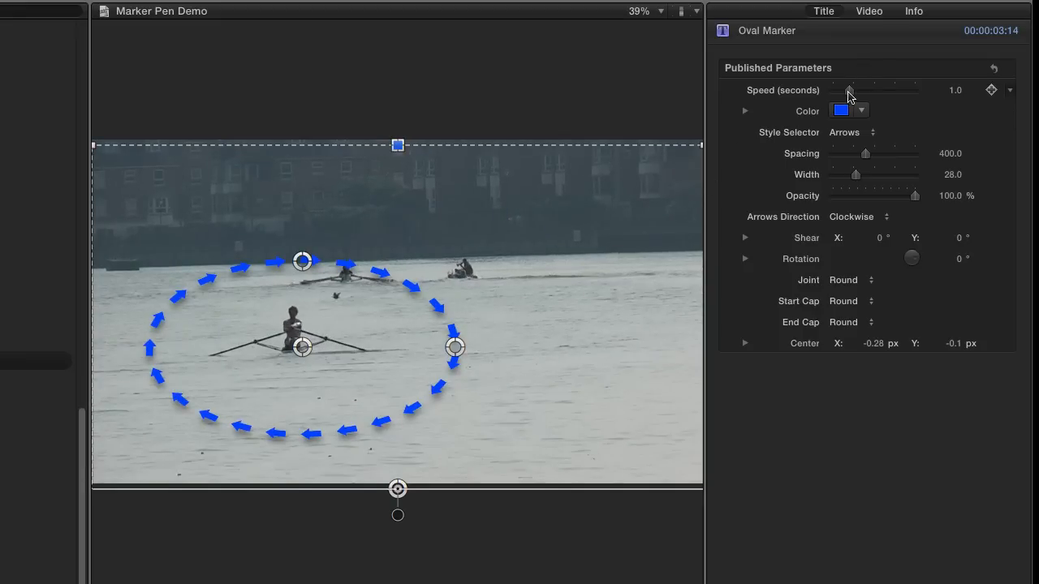
mouse_move(848, 92)
left_mouse_down()
mouse_move(919, 96)
mouse_move(832, 95)
mouse_move(931, 102)
mouse_move(854, 99)
mouse_move(862, 104)
left_mouse_up()
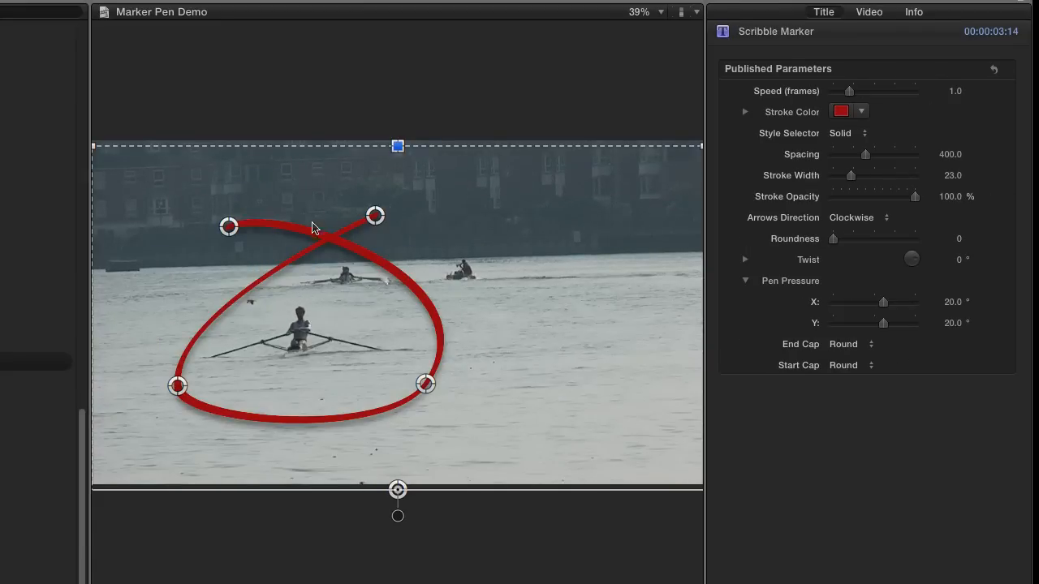
- Enlarge the scribble marker's loop around the rower by moving its four control points outward
mouse_move(229, 226)
left_mouse_down()
mouse_move(216, 196)
mouse_move(211, 206)
left_mouse_up()
left_click_drag(375, 215, 396, 192)
left_click_drag(425, 383, 448, 396)
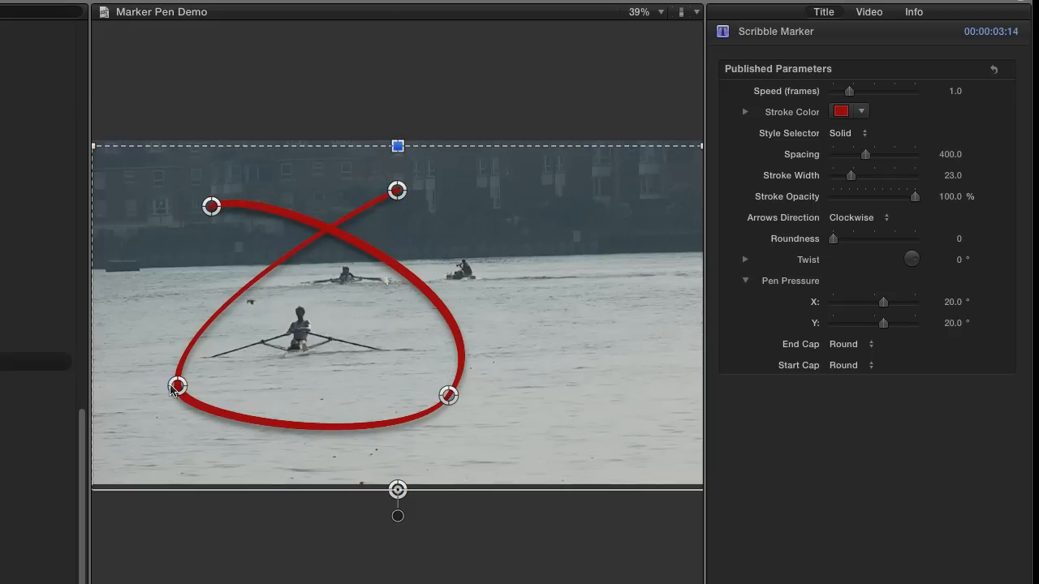
left_click_drag(171, 388, 159, 368)
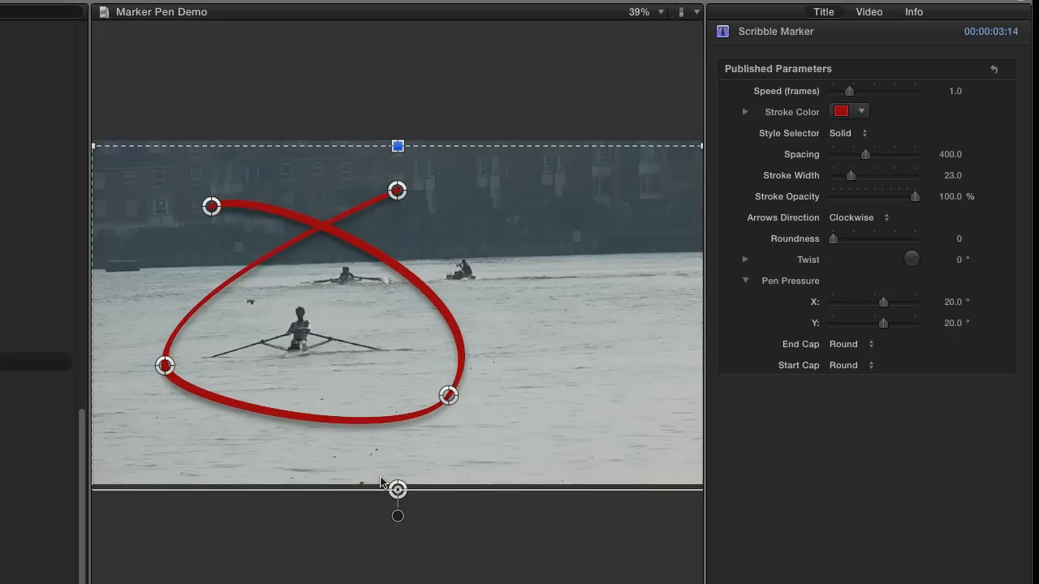
- Set the scribble marker's pen pressure to 0° in both X and Y for an even stroke
left_click(952, 302)
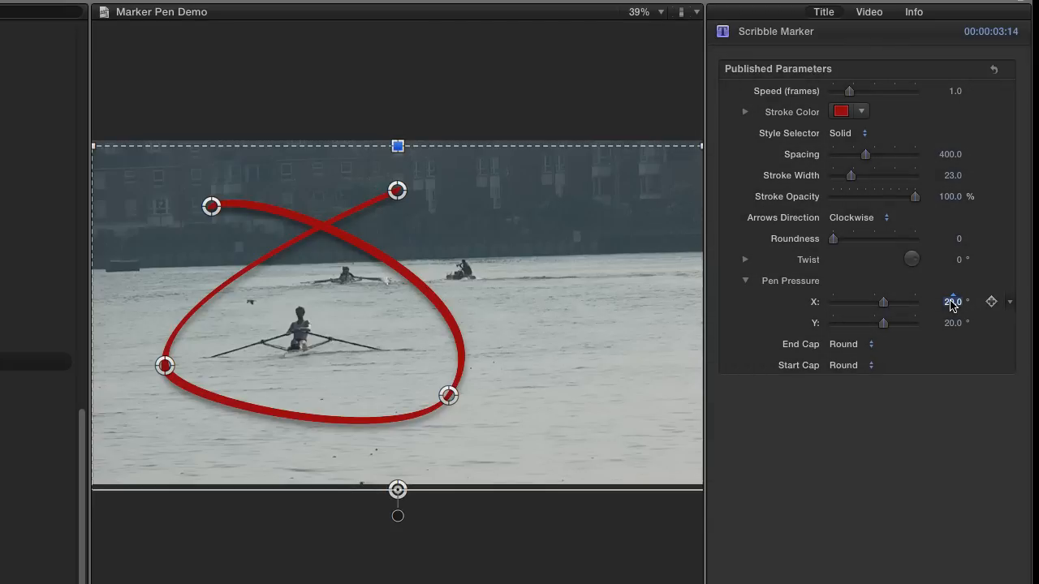
type("0")
key("Tab")
type("0")
key("Return")
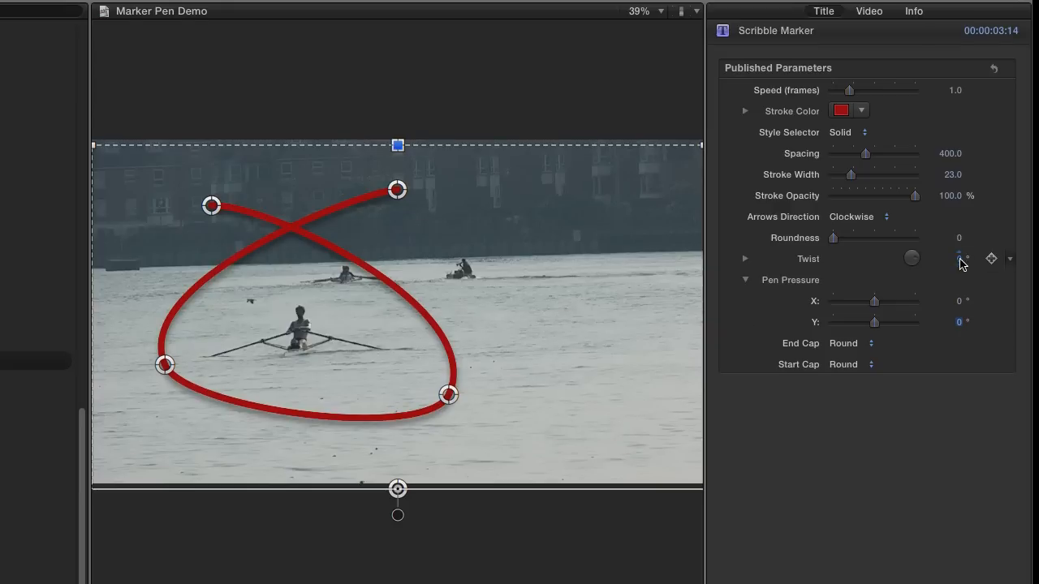
- Twist the scribble marker by 55° and reposition its four control points into a sharper crossing shape
mouse_move(959, 261)
left_mouse_down()
mouse_move(999, 262)
mouse_move(920, 262)
mouse_move(1004, 262)
left_mouse_up()
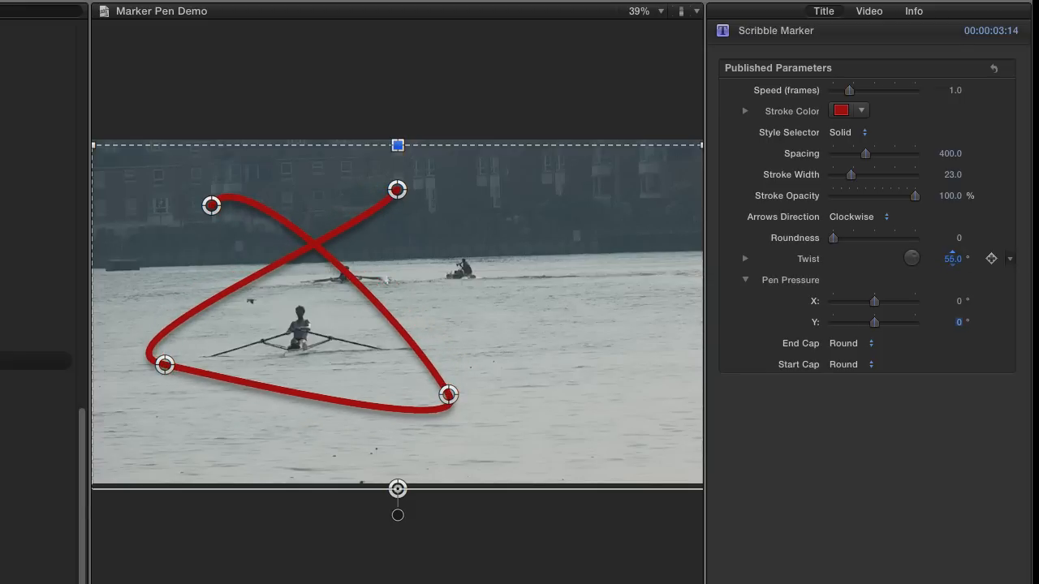
left_click_drag(165, 364, 159, 311)
left_click_drag(449, 396, 445, 442)
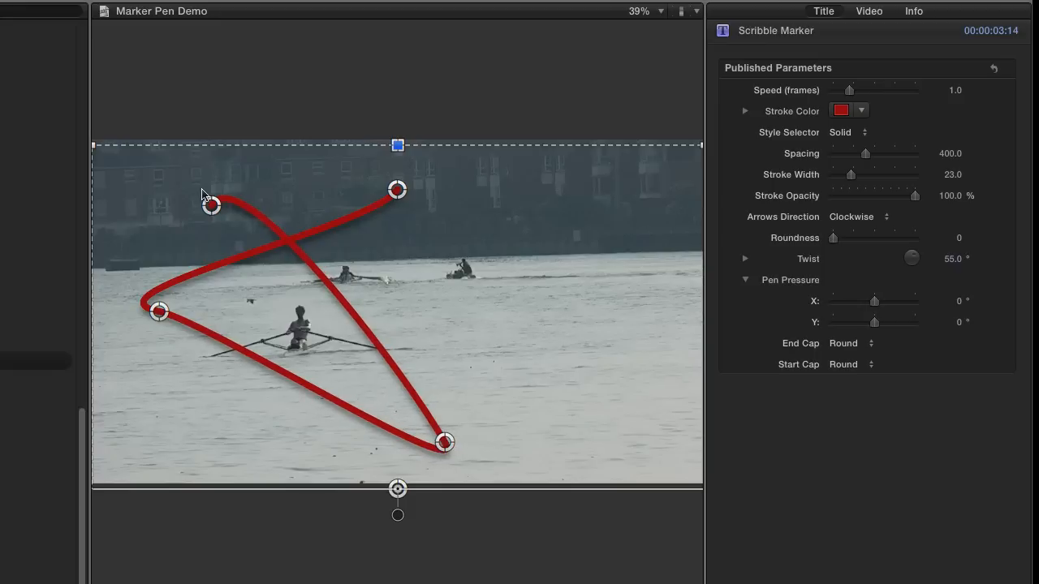
left_click_drag(211, 204, 276, 200)
left_click_drag(397, 190, 444, 255)
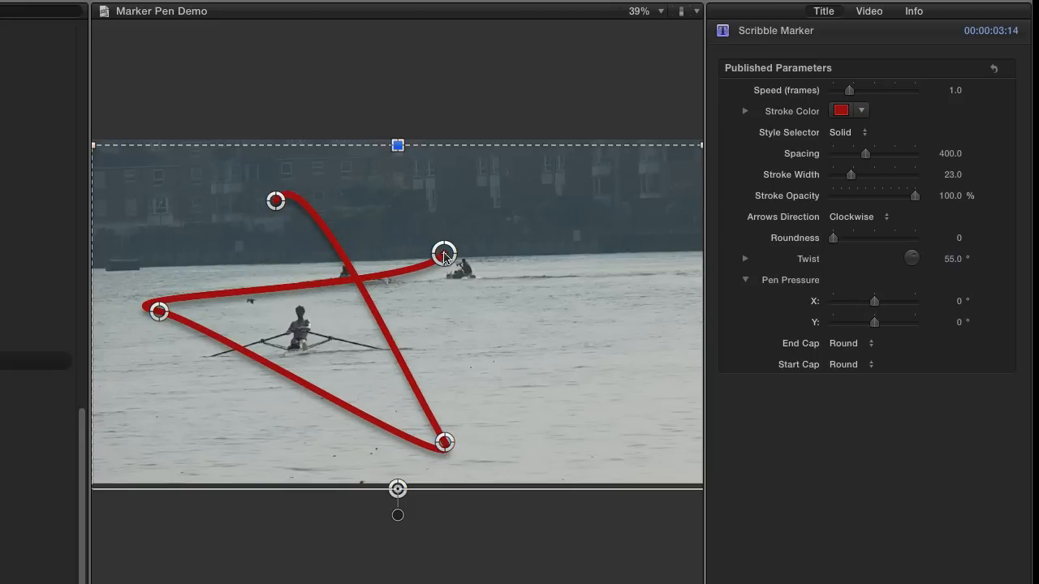
left_click_drag(159, 312, 144, 341)
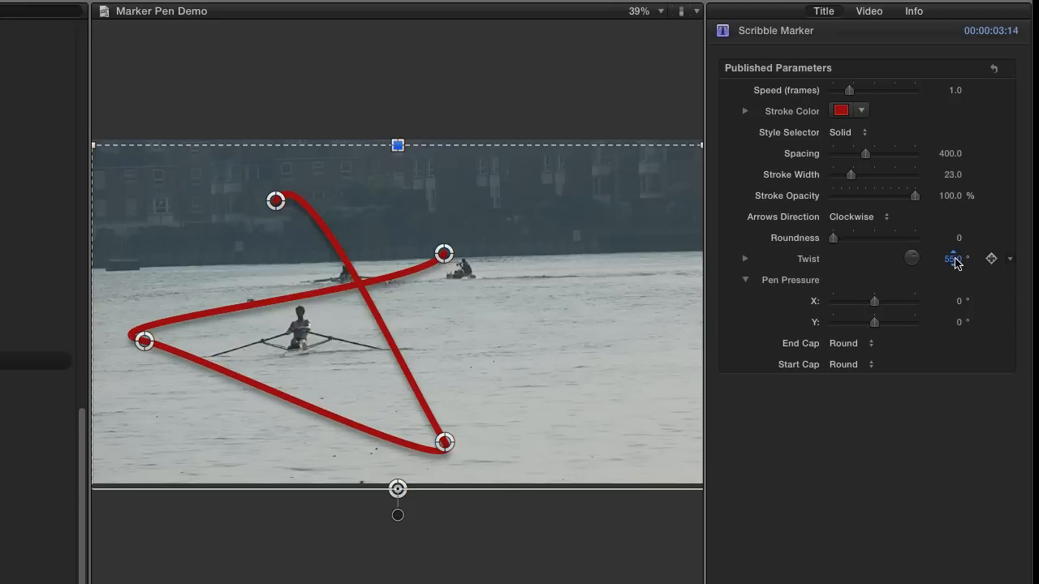
- Set the scribble marker's twist to -5°, tighten its loop by moving the left and lower-right control points, and readjust the twist
left_click_drag(953, 262, 953, 257)
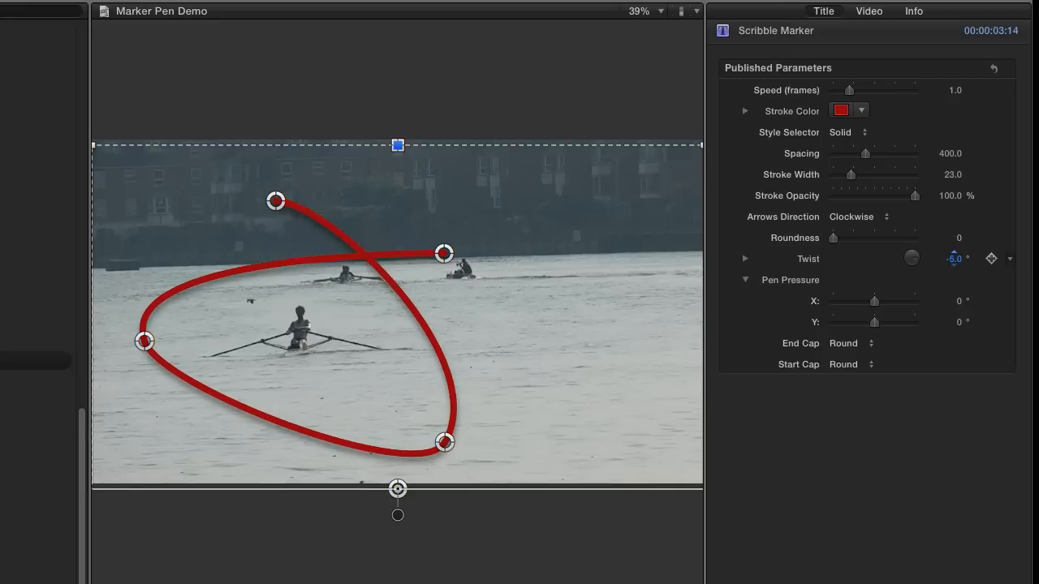
left_click_drag(144, 341, 145, 303)
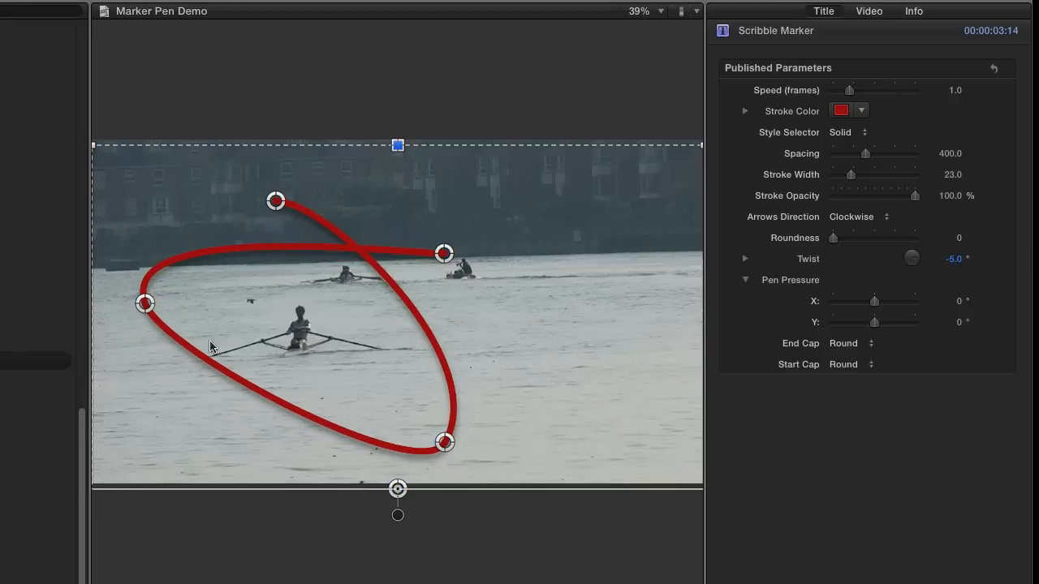
mouse_move(445, 441)
left_mouse_down()
mouse_move(385, 413)
mouse_move(409, 427)
left_mouse_up()
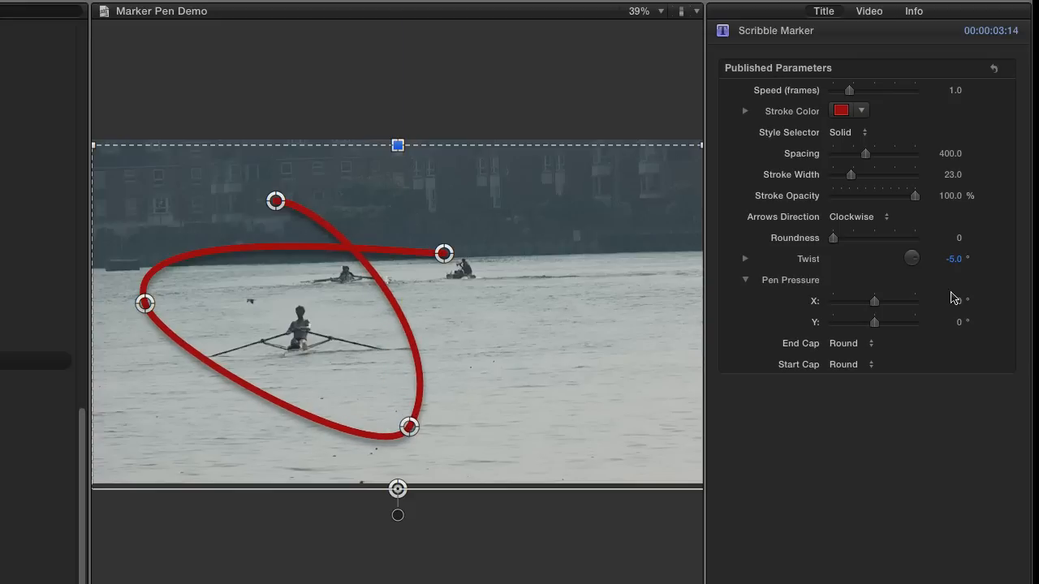
left_click_drag(953, 258, 955, 254)
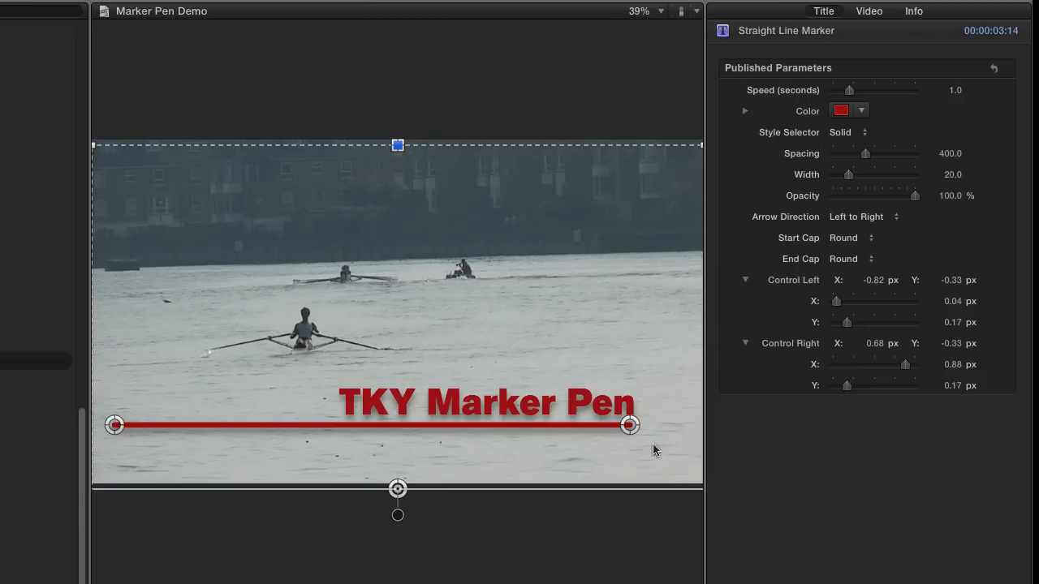
- Try tilting the straight line marker by moving its right end point to about (0.76, -0.42), and undo the move
mouse_move(630, 426)
left_mouse_down()
mouse_move(645, 456)
mouse_move(655, 355)
mouse_move(656, 457)
left_mouse_up()
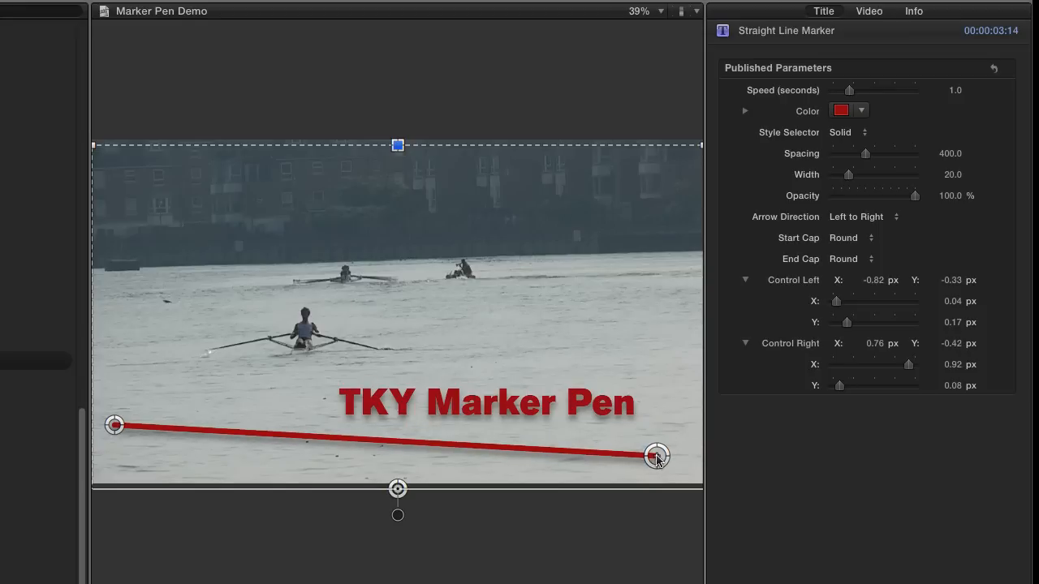
key("super+z")
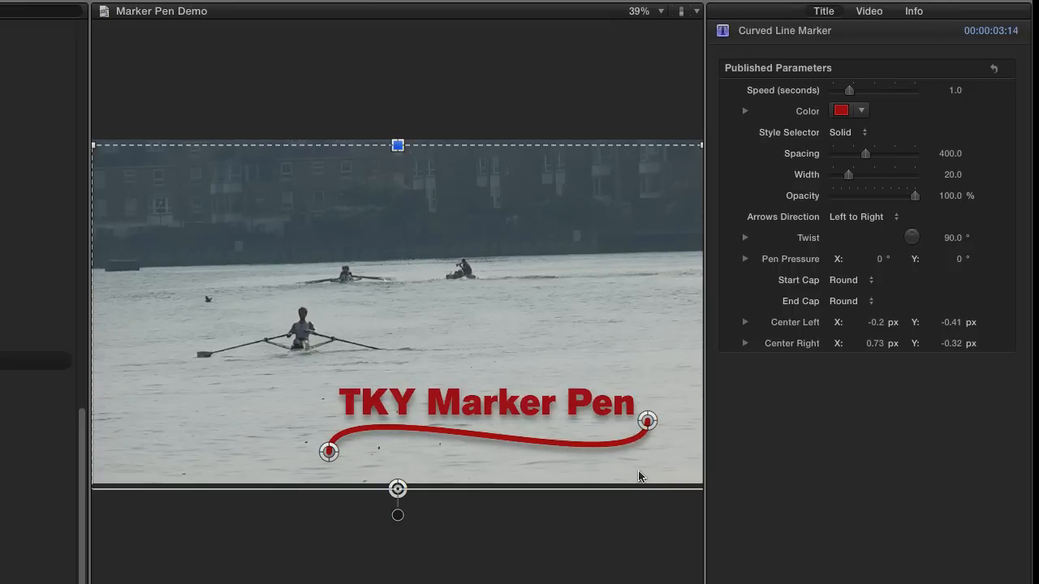
- Set the curved line marker's twist to -81° and move its ends to about (-0.44, -0.31) and (0.77, -0.42) beneath the title text
left_click(648, 422)
mouse_move(649, 424)
left_mouse_down()
mouse_move(663, 388)
mouse_move(661, 428)
mouse_move(665, 412)
left_mouse_up()
left_click_drag(329, 452, 244, 453)
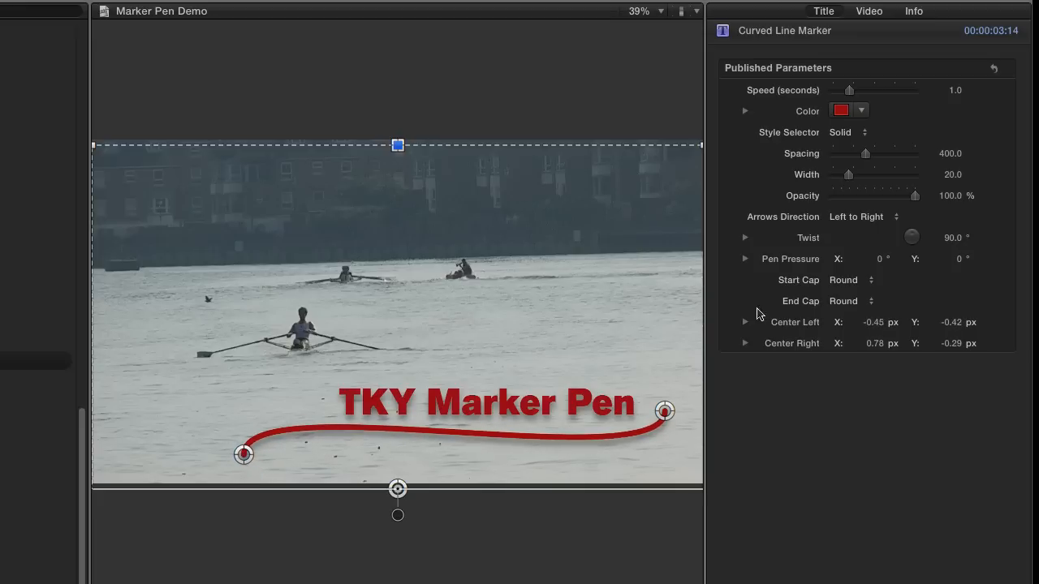
mouse_move(953, 238)
left_mouse_down()
mouse_move(942, 268)
mouse_move(951, 241)
left_mouse_up()
left_click_drag(244, 455, 248, 420)
left_click_drag(665, 411, 662, 457)
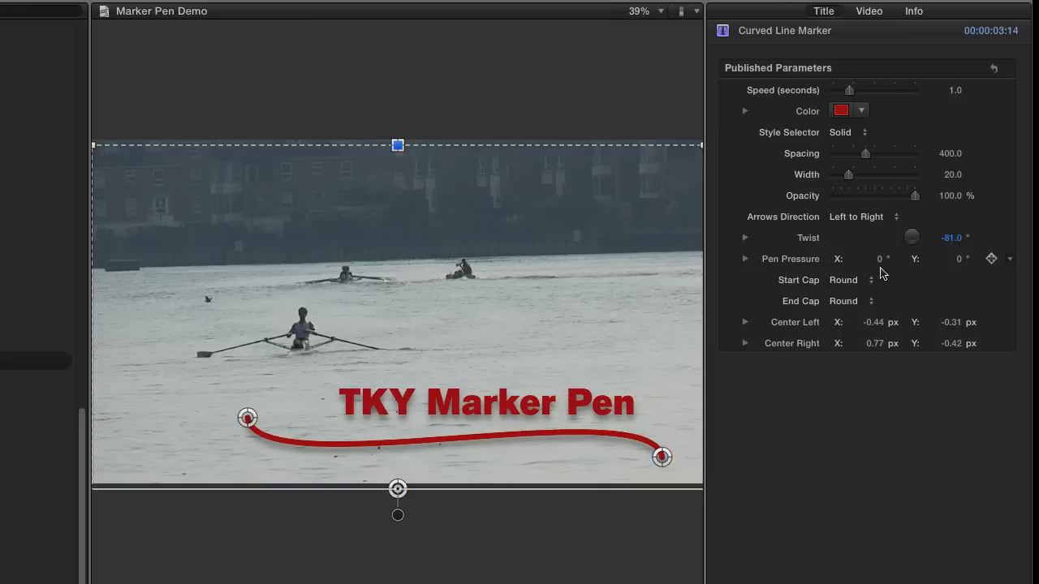
- Set the curved line marker's X pen pressure to 61° and adjust its Y pen pressure
left_click_drag(875, 258, 872, 259)
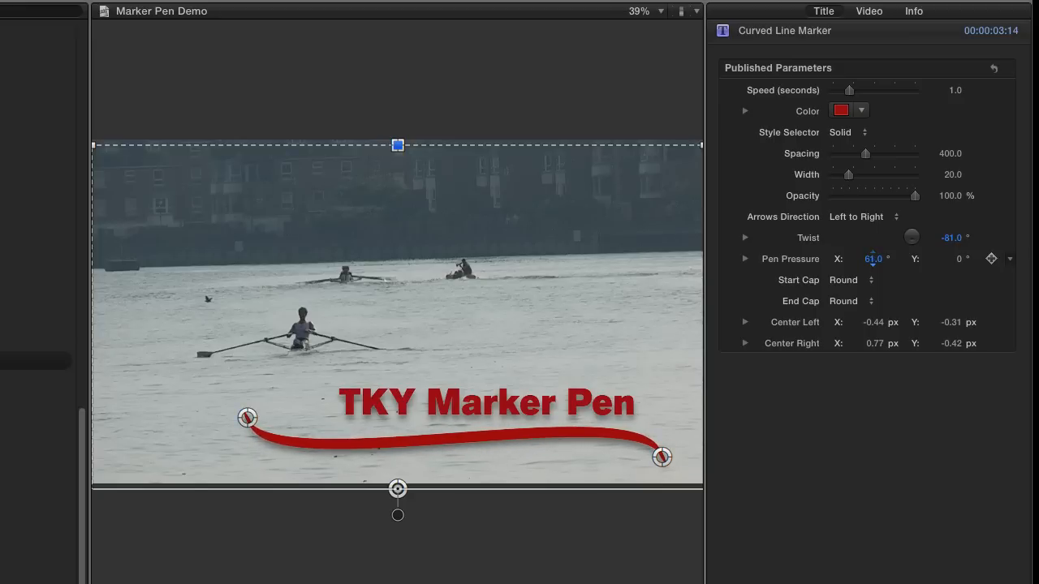
left_click_drag(954, 261, 954, 250)
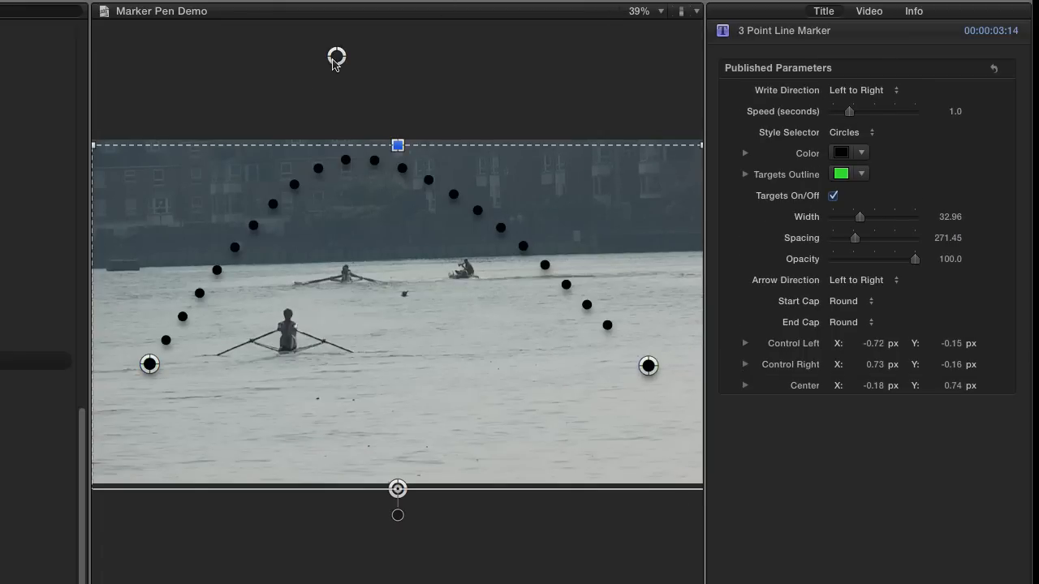
- Lower the 3 point line marker's center control to about (-0.17, 0.57) and set its style to Solid
left_click_drag(332, 59, 341, 116)
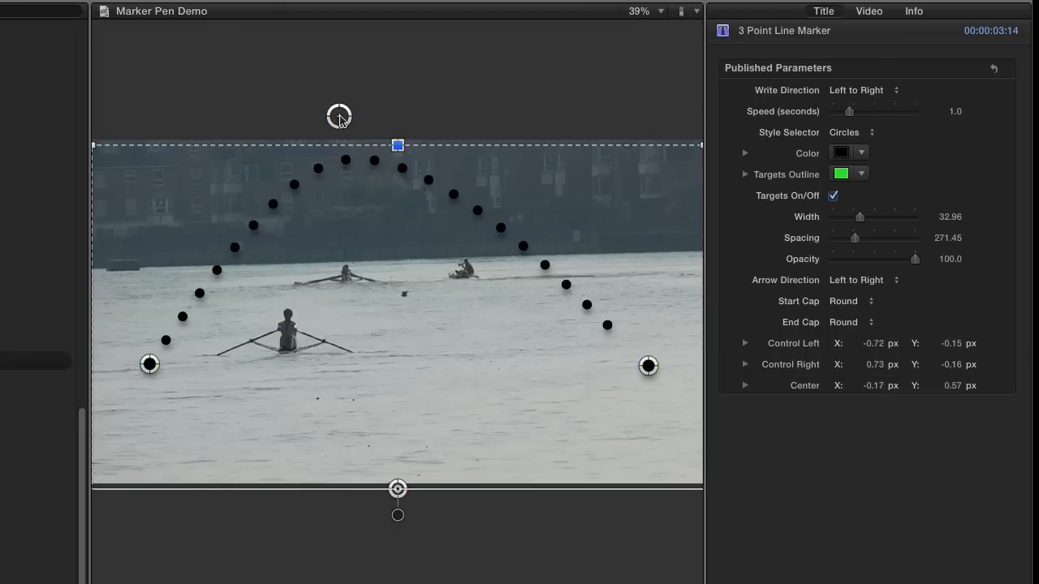
left_click(844, 133)
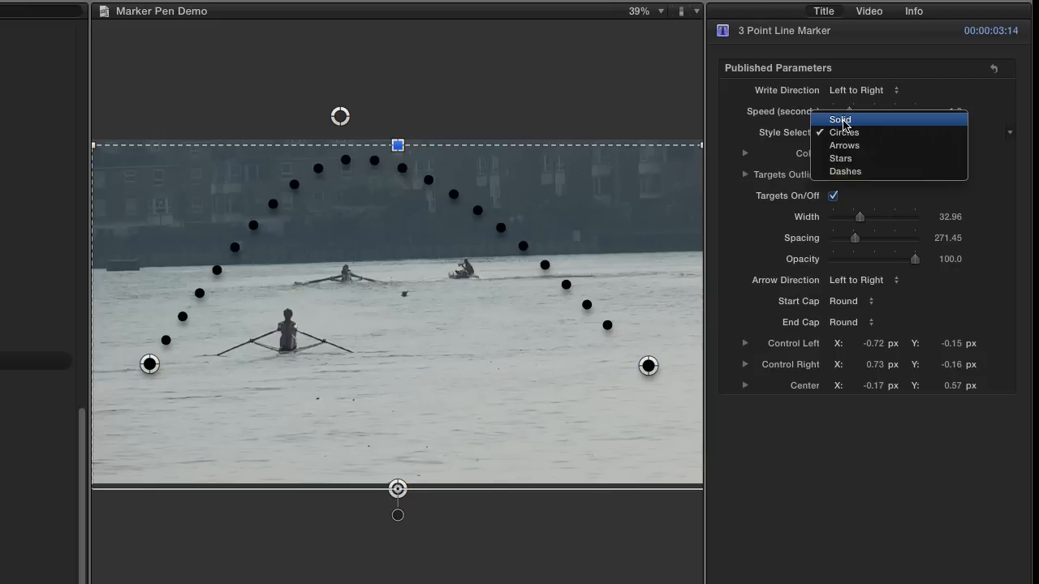
left_click(840, 120)
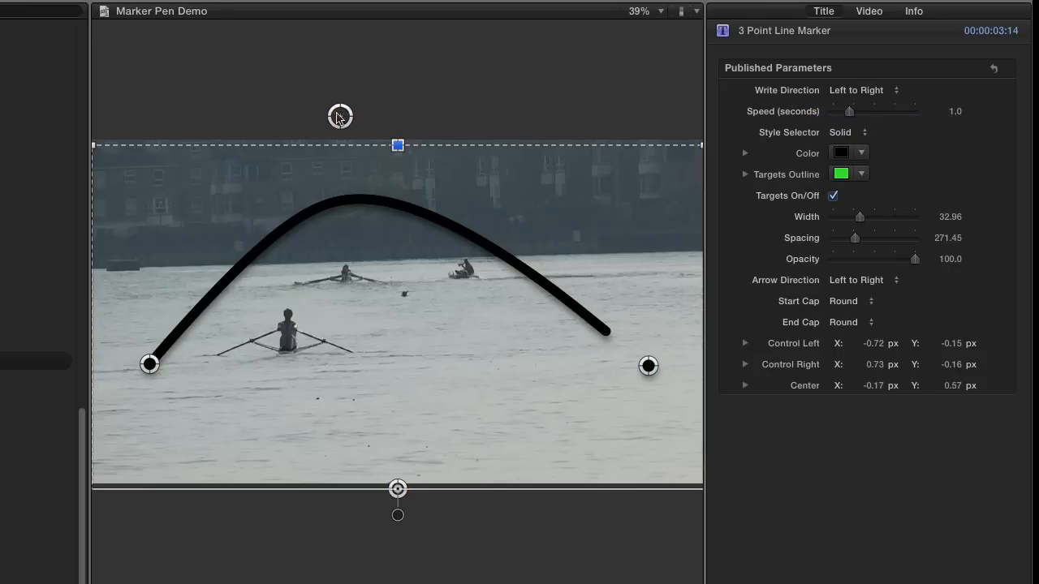
- Reshape the 3 point line's arc by repositioning its end points and moving the center control to about (-0.26, 0.57)
left_click_drag(340, 116, 242, 133)
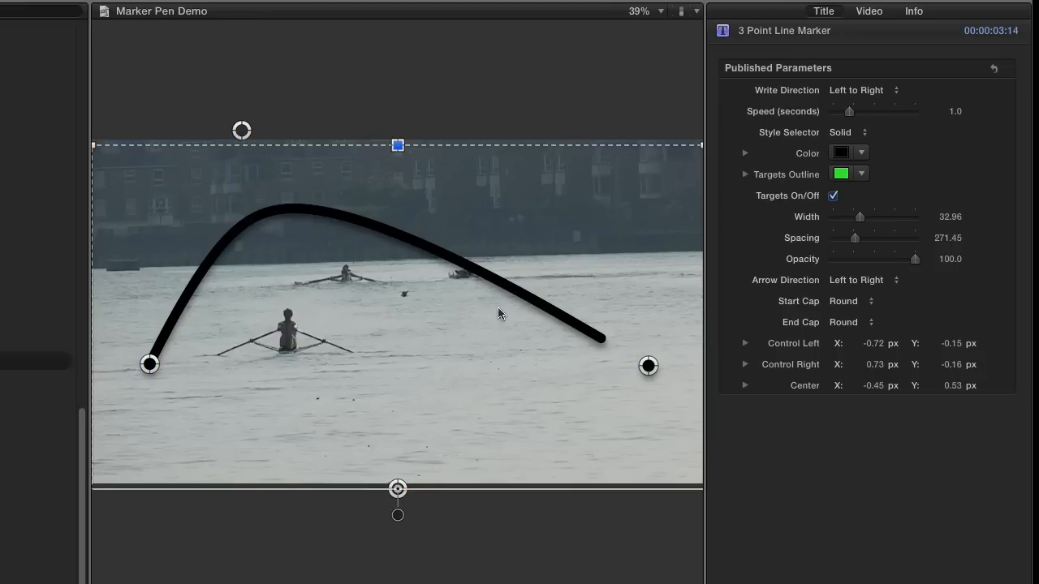
left_click_drag(658, 370, 582, 321)
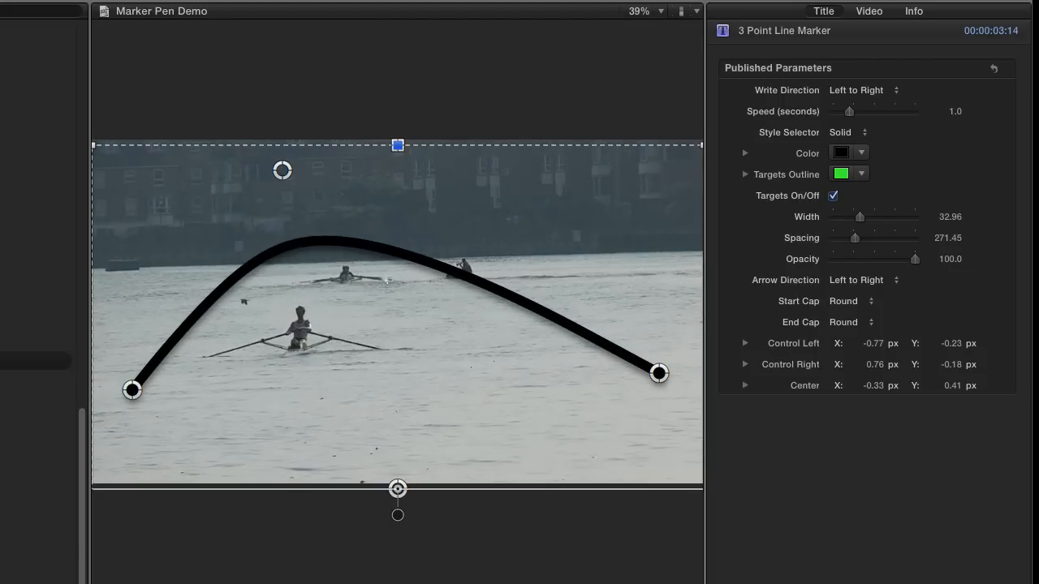
left_click_drag(282, 170, 309, 117)
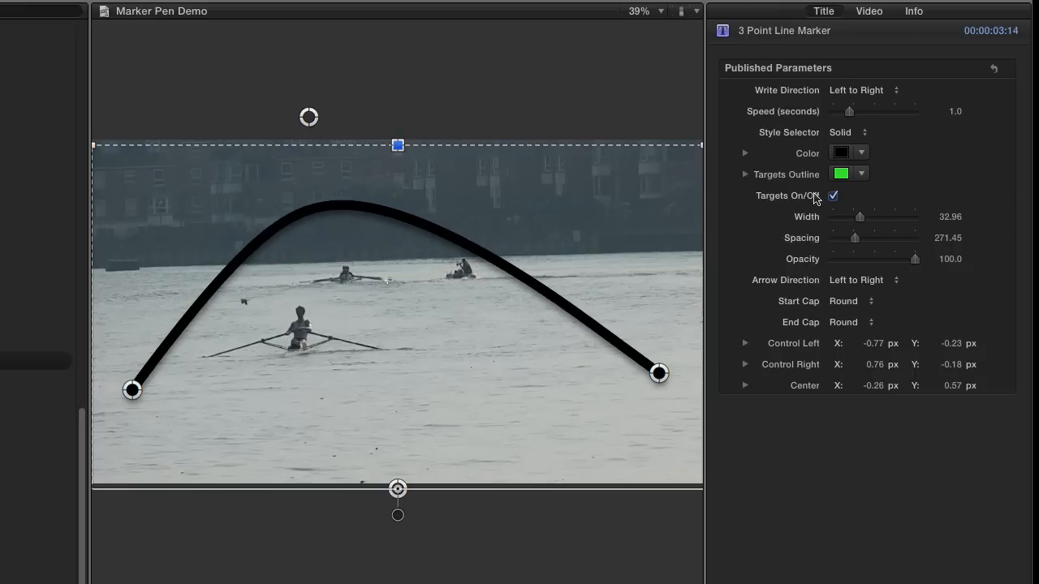
- Change the 3 point line marker's color to light purple
left_click(844, 154)
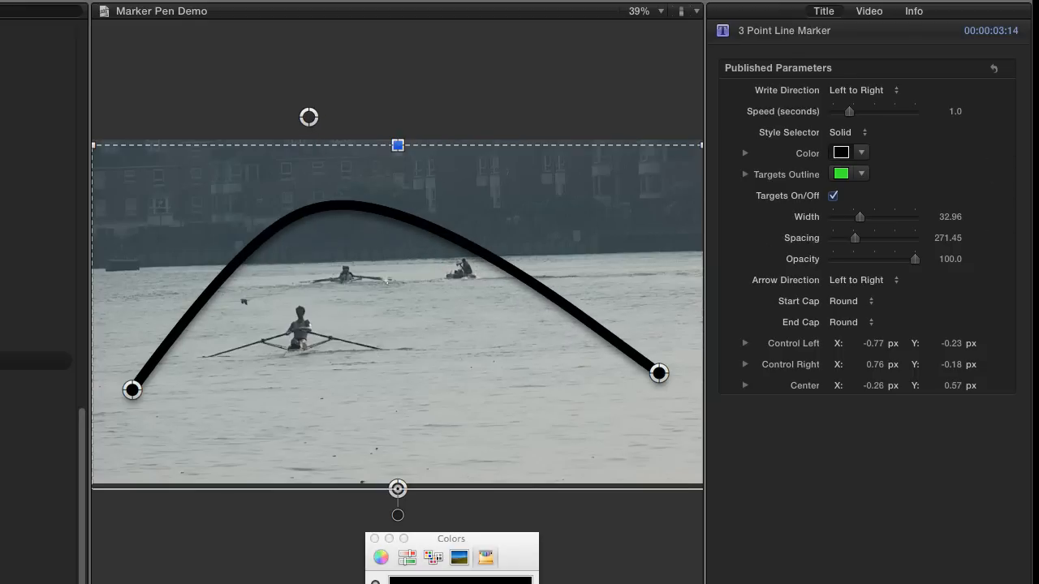
left_click(467, 583)
left_click(375, 539)
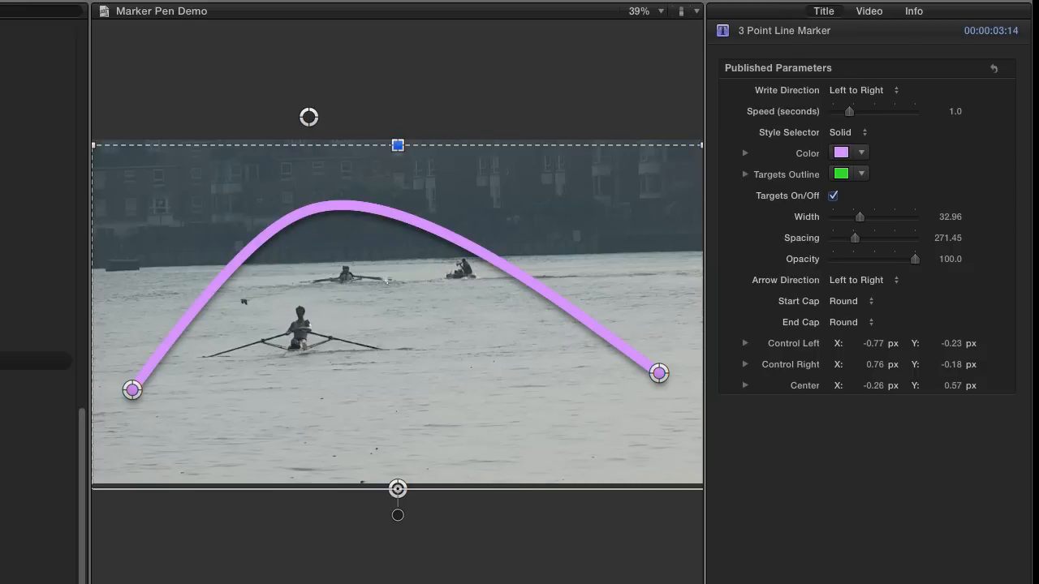
left_click(389, 581)
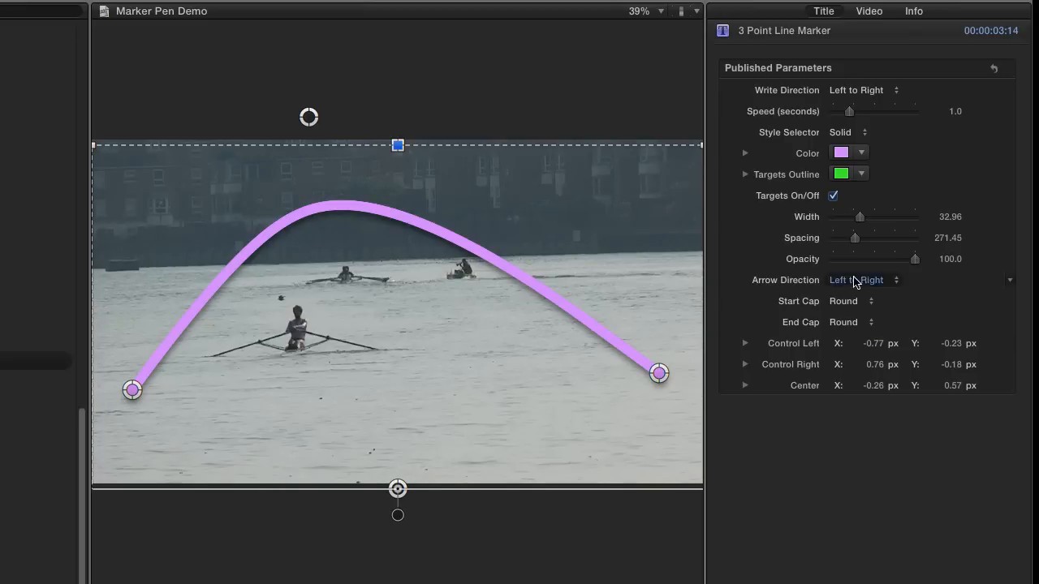
- Set both the arrow direction and write direction of the 3 point line to Right to Left and preview the animation
left_click(855, 281)
left_click(857, 293)
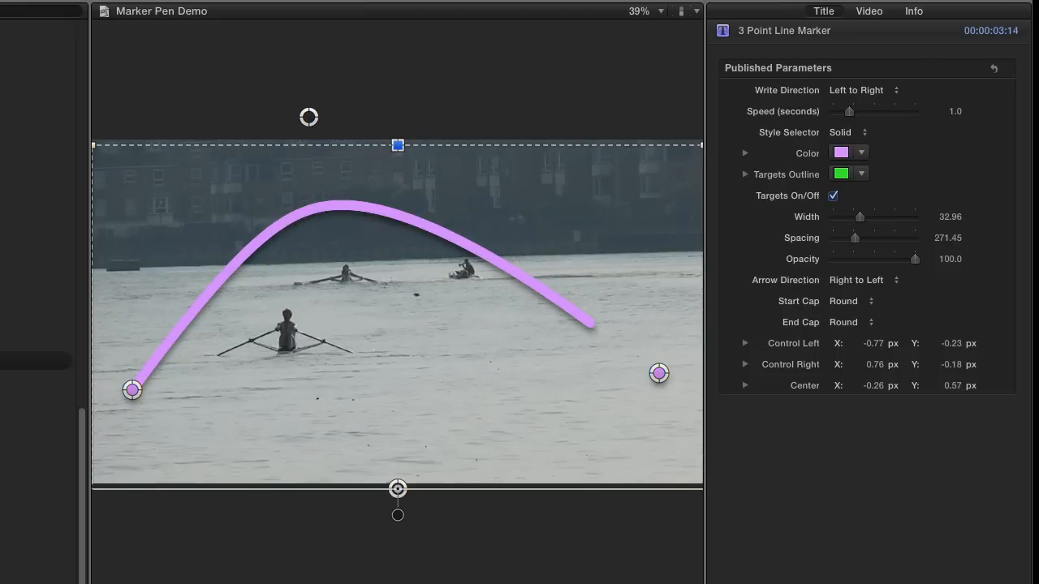
left_click(864, 90)
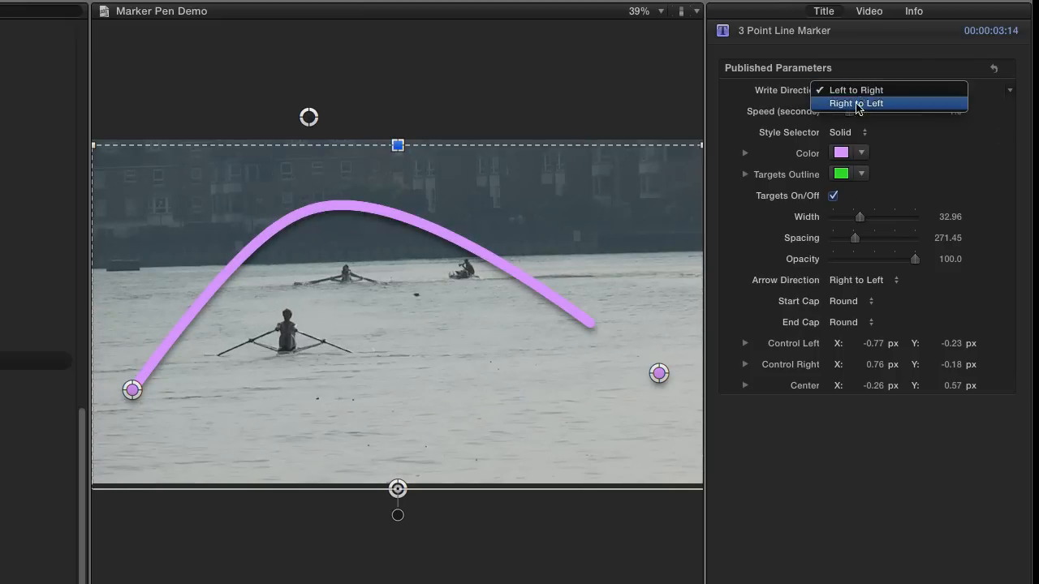
left_click(864, 104)
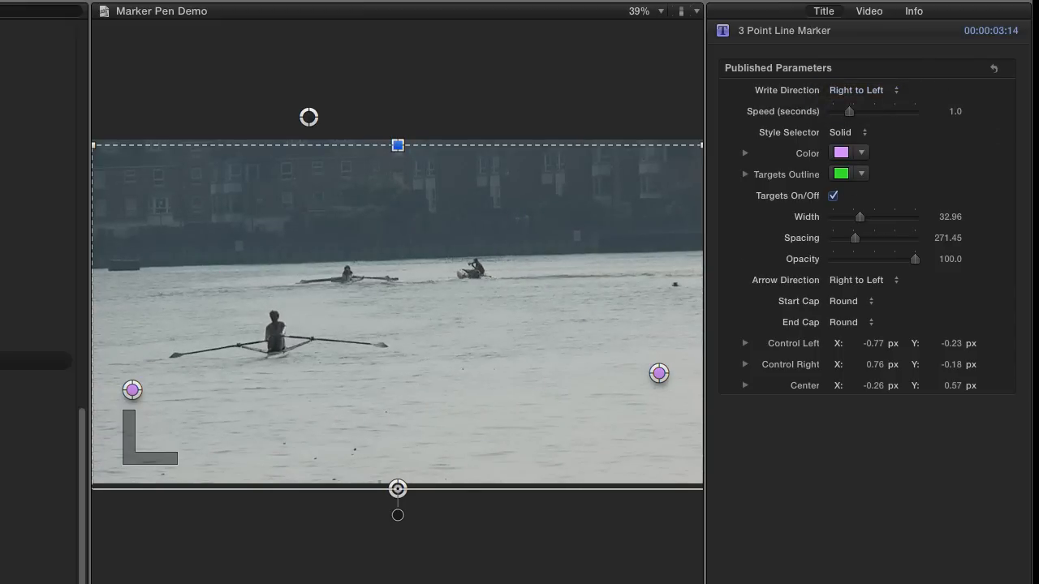
key("space")
key("space")
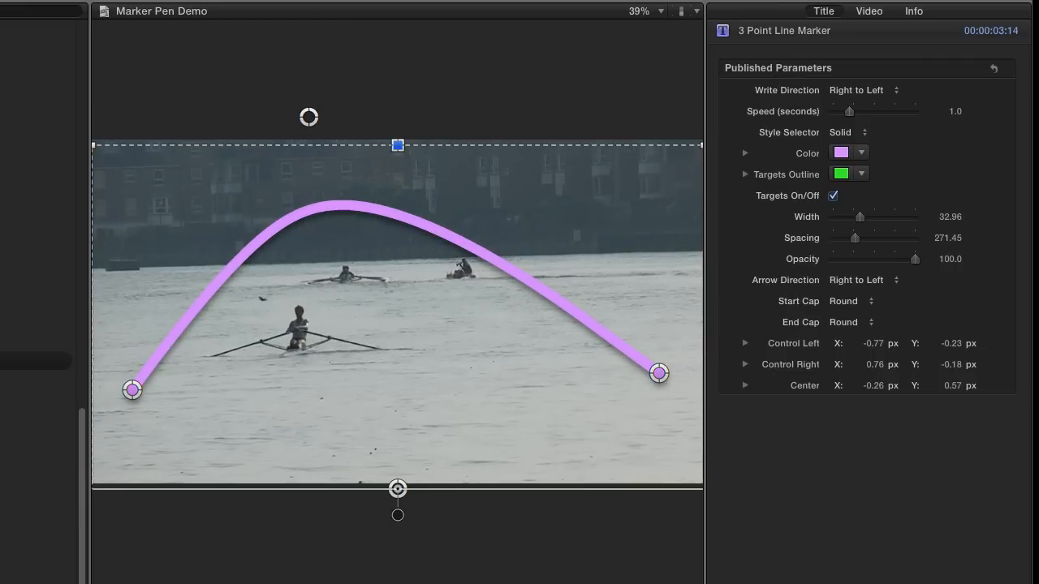
- Set the 3 point line marker's style to Arrows and play back the animation
left_click(843, 132)
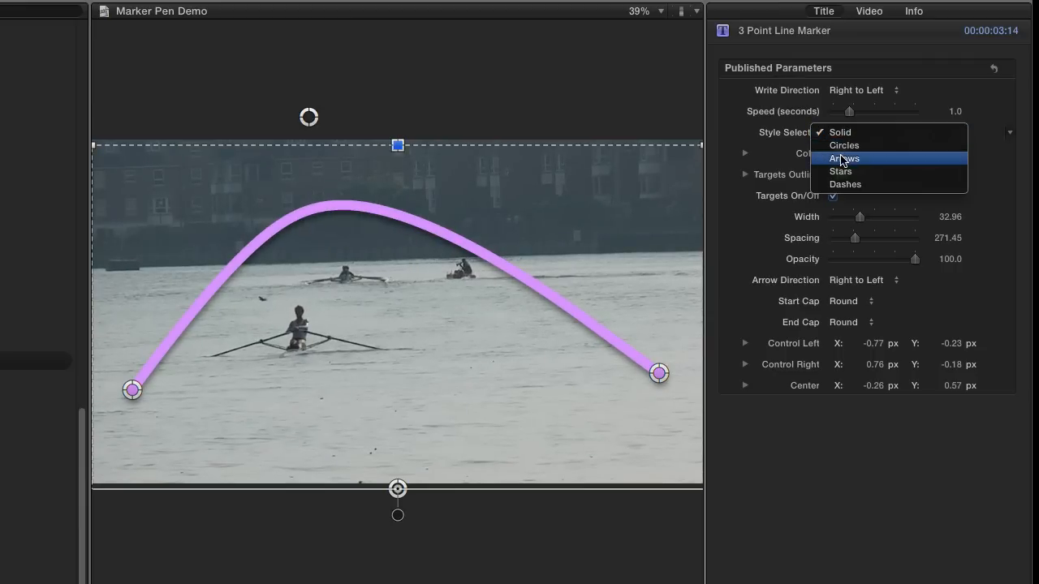
left_click(843, 159)
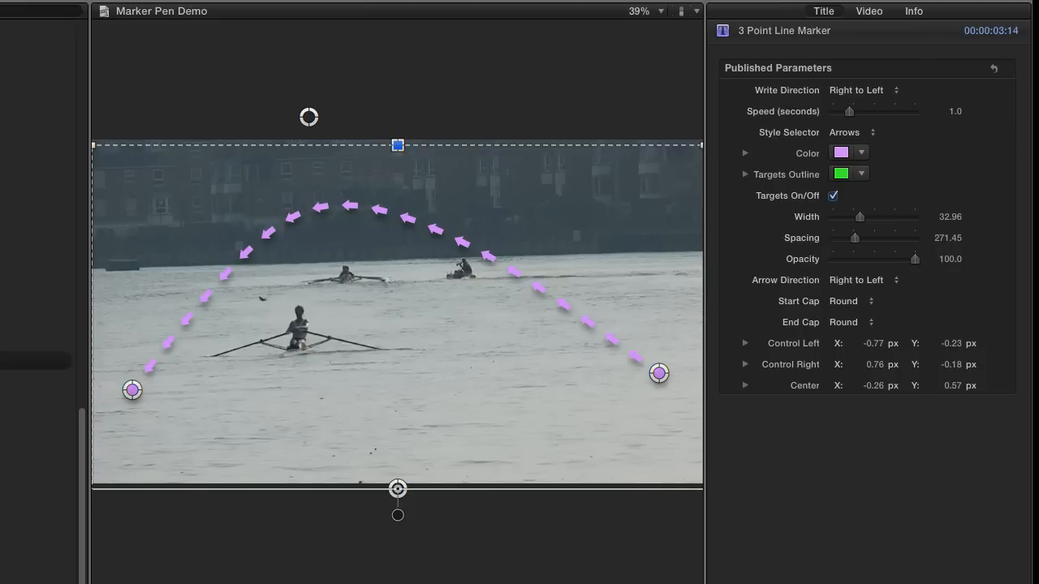
key("space")
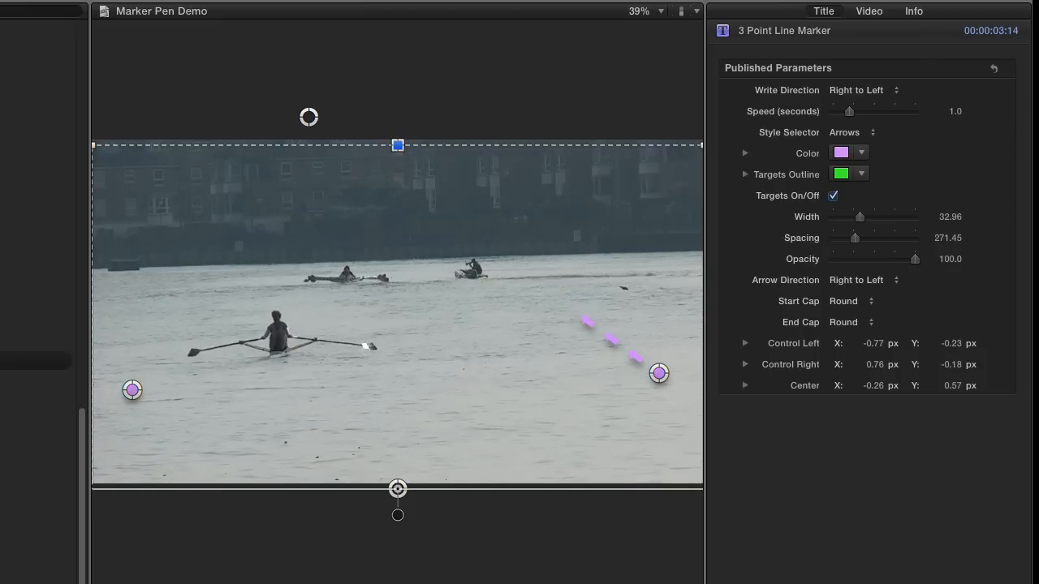
key("space")
key("space")
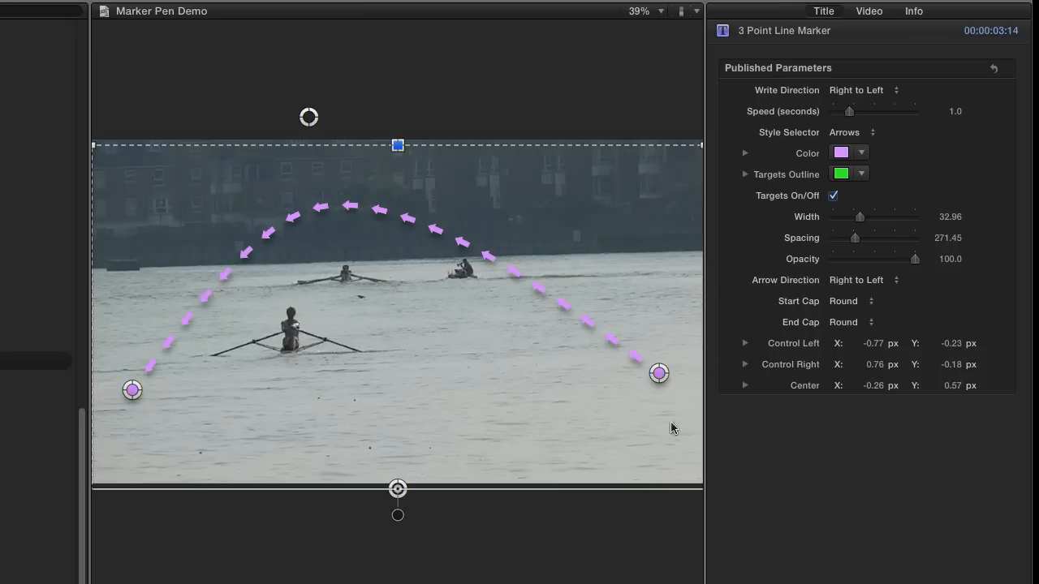
- Set the 3 point line's arrow direction to Left to Right and play back the result
left_click(856, 280)
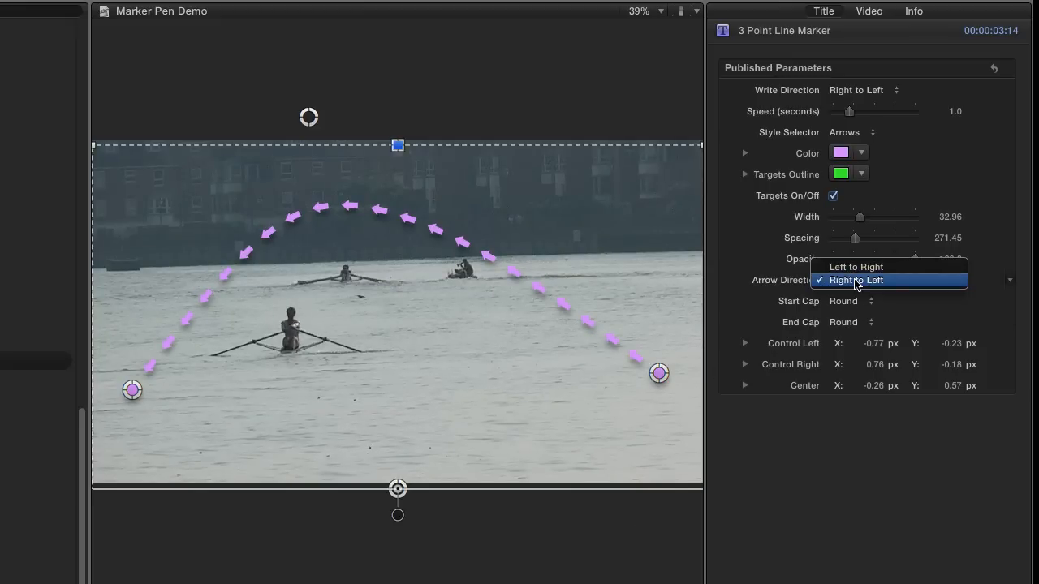
left_click(854, 281)
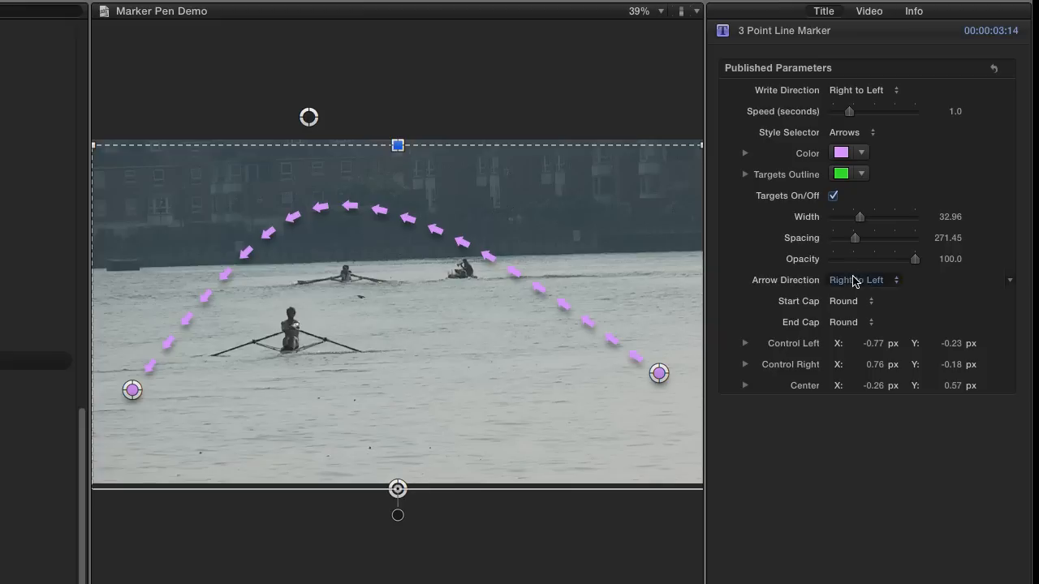
left_click(853, 279)
left_click(853, 271)
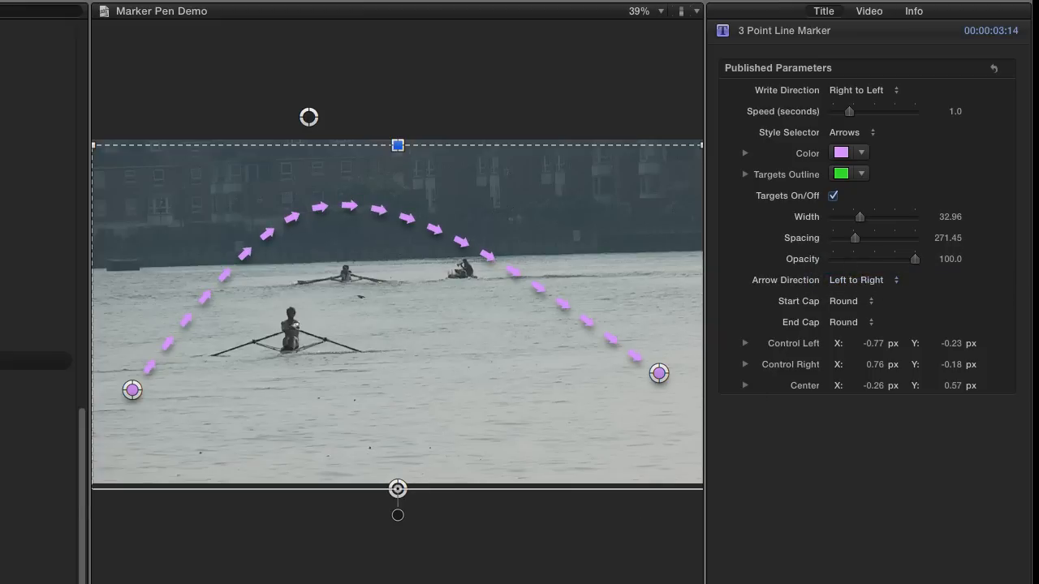
key("space")
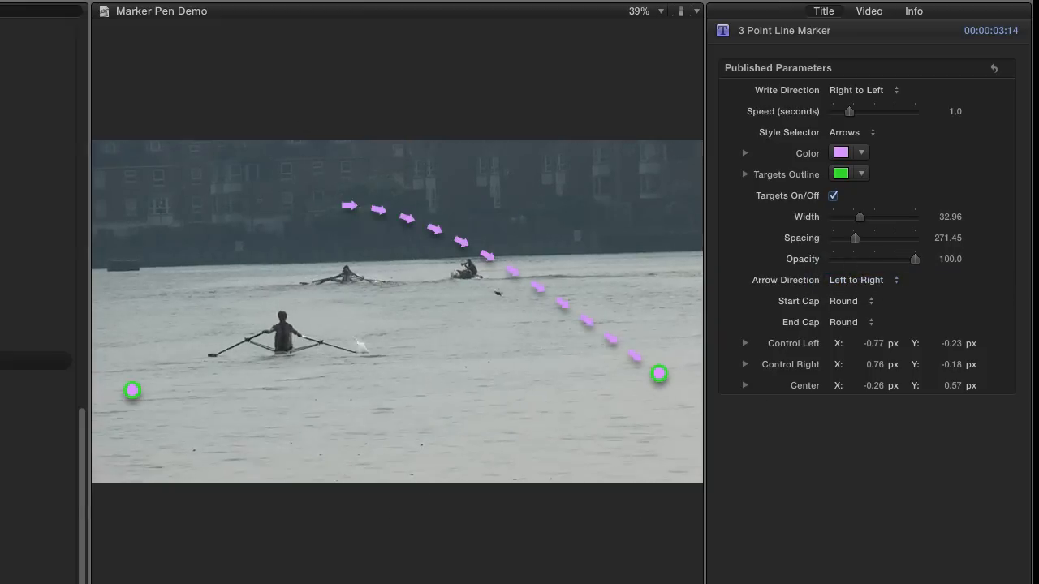
- Return the 3 point line's arrow direction to Right to Left
left_click(856, 280)
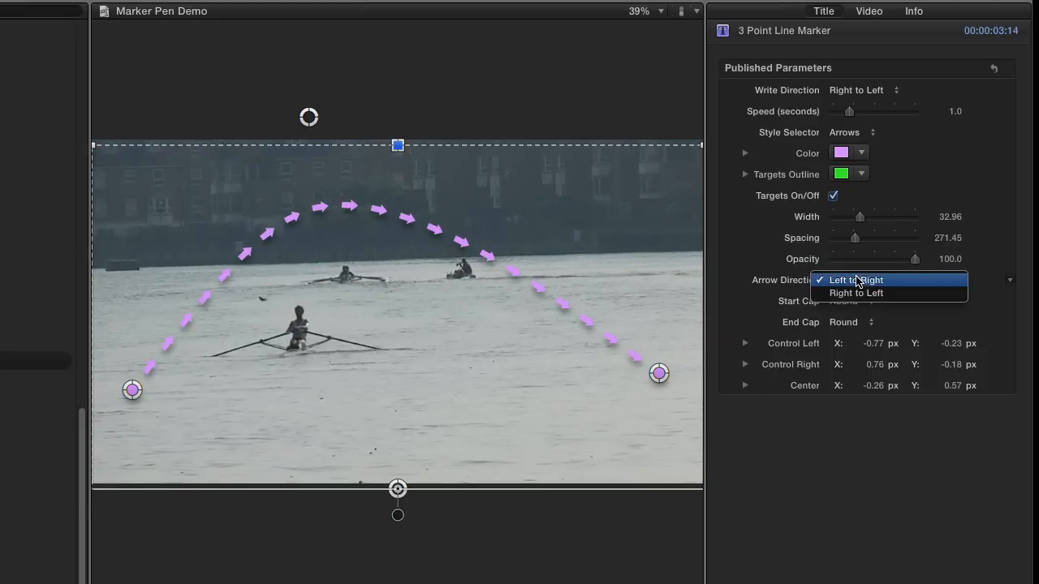
left_click(854, 294)
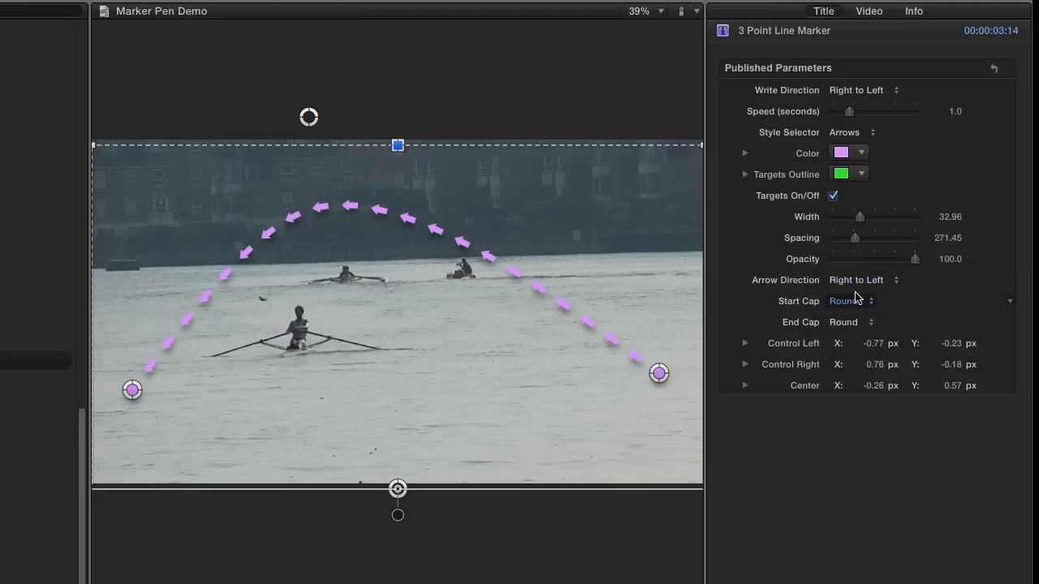